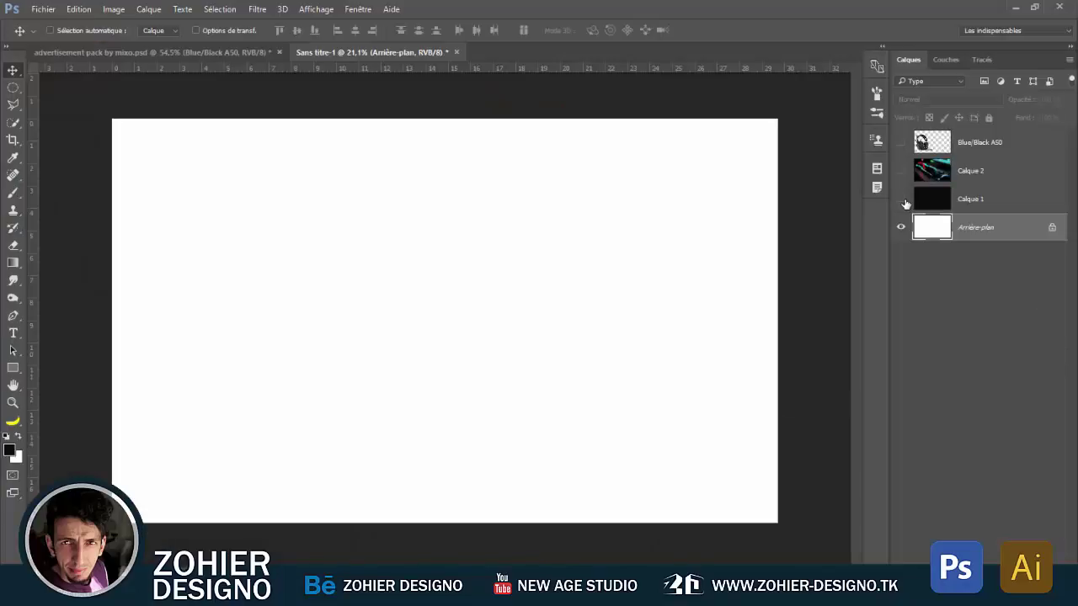
- Show Calque 1 and Calque 2 and apply a small-radius Gaussian blur to the background photo
left_click(901, 199)
left_click(970, 170)
left_click(901, 170)
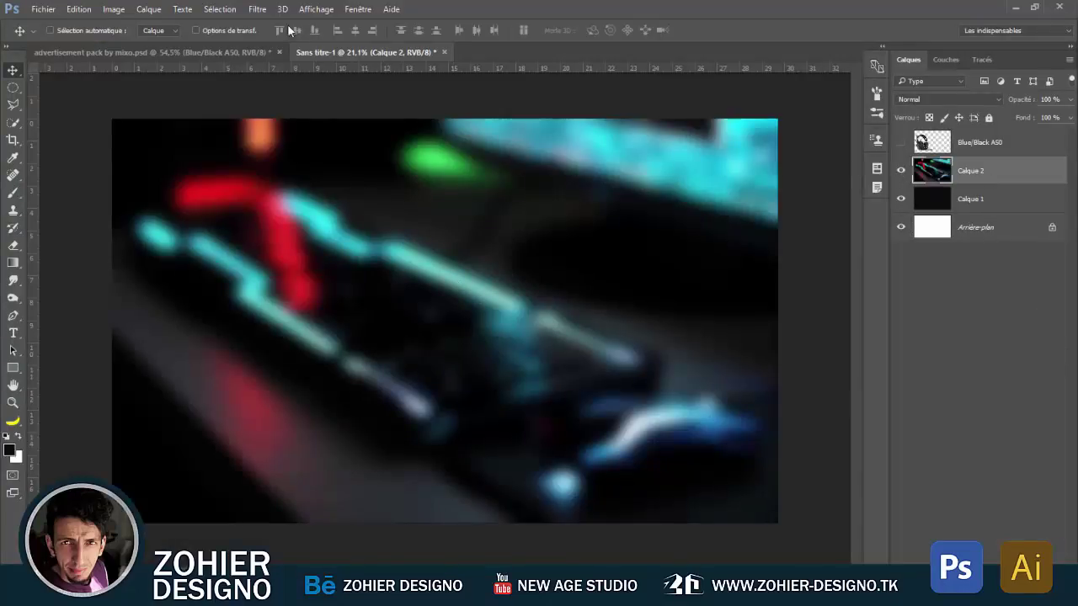
left_click(257, 13)
left_click(481, 256)
left_click_drag(615, 267, 560, 267)
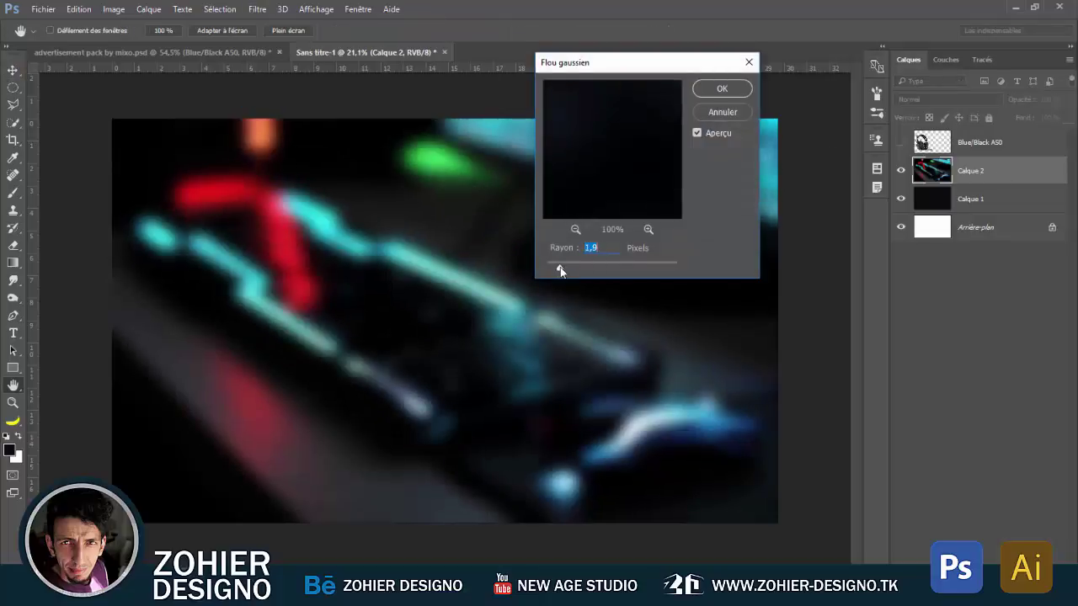
key("Return")
- Show and select the Blue/Black A50 headset layer over the blurred backdrop
left_click(1011, 142)
left_click(901, 142)
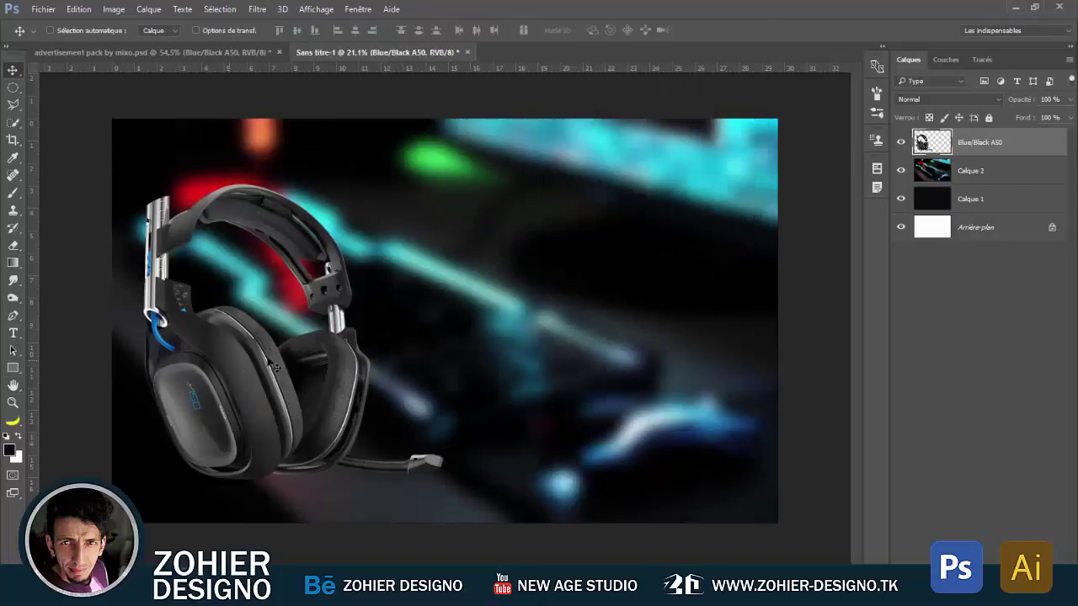
left_click(14, 318)
- Draw the callout path above the headset with the Pen tool and set its fill to none
left_click(163, 193)
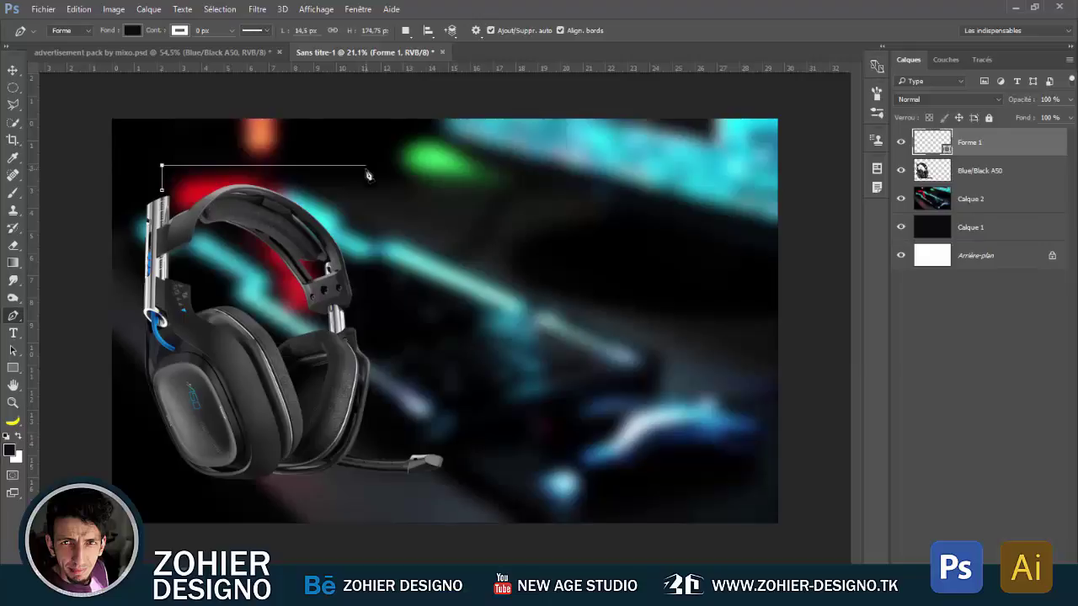
left_click(369, 208)
left_click(132, 31)
left_click(56, 56)
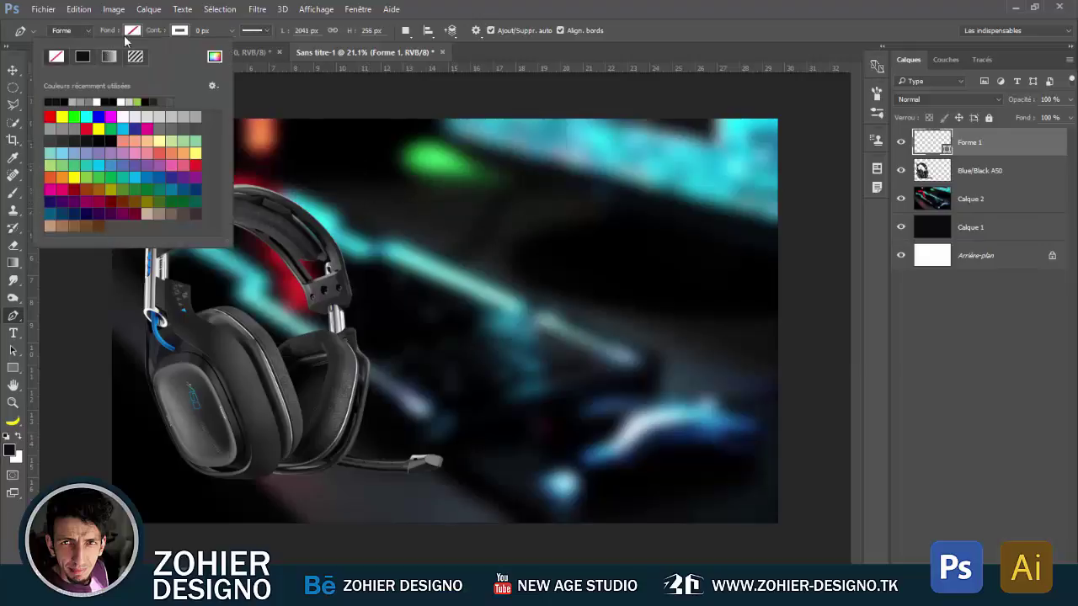
type("15")
- Give the callout a custom dash pattern (1,32 and 4,7) and an 11 px stroke
left_click(253, 31)
left_click(256, 192)
left_click(726, 326)
type("1")
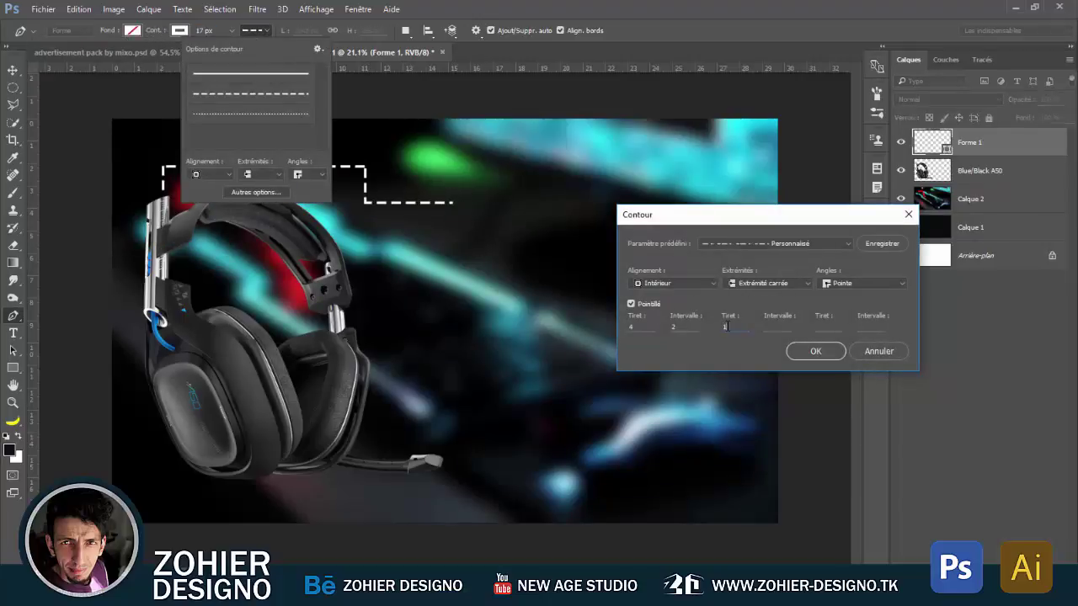
type(",32")
double_click(730, 327)
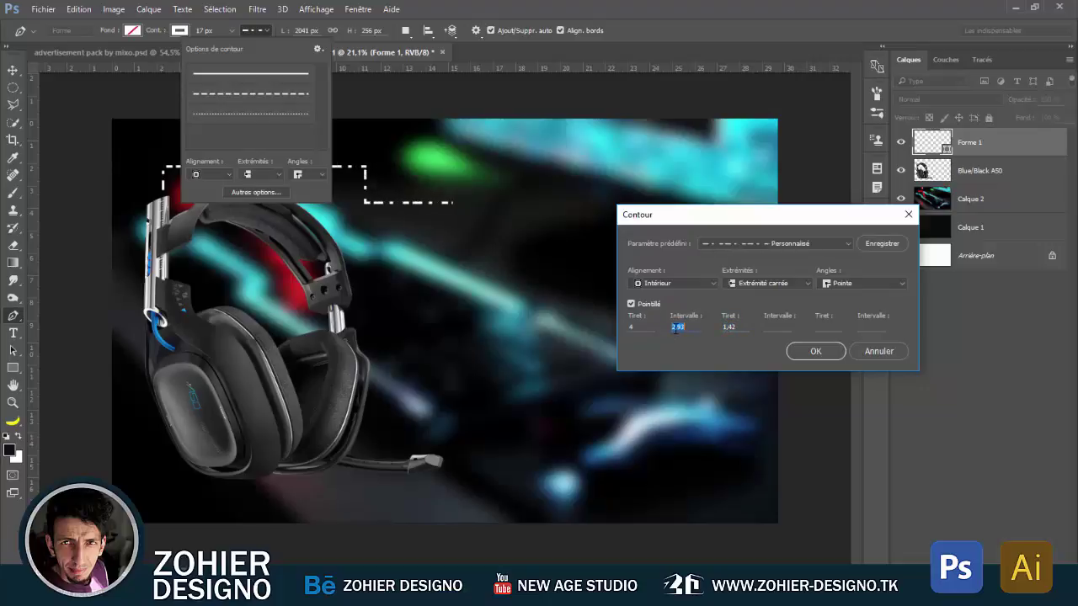
type("4,7")
double_click(637, 327)
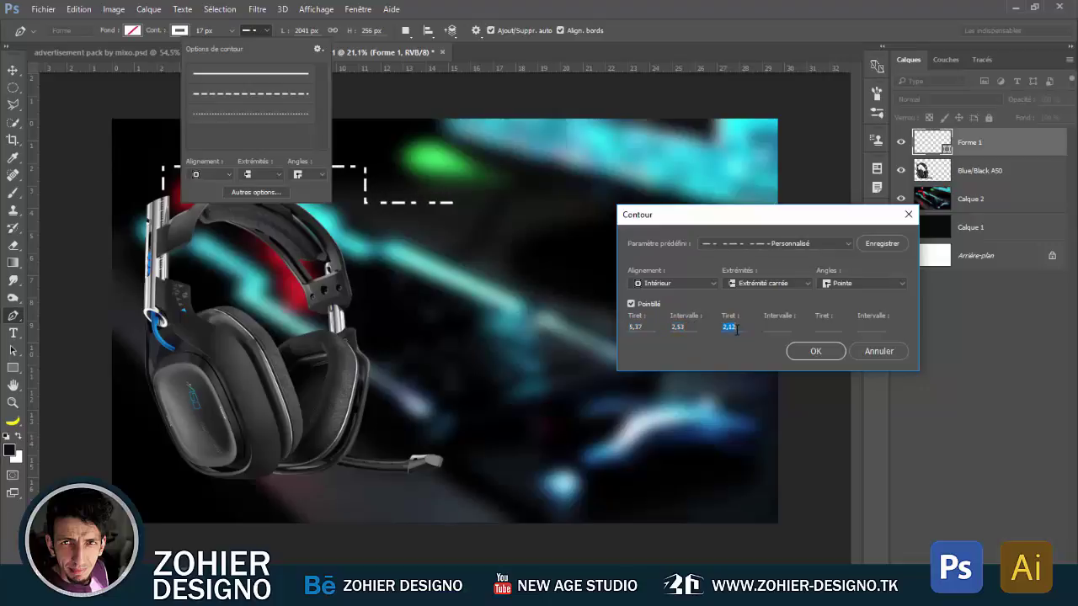
left_click(817, 351)
left_click_drag(157, 32, 152, 32)
- Add the text 'Pro Audio Quality' in a light colour right of the callout end
key("v")
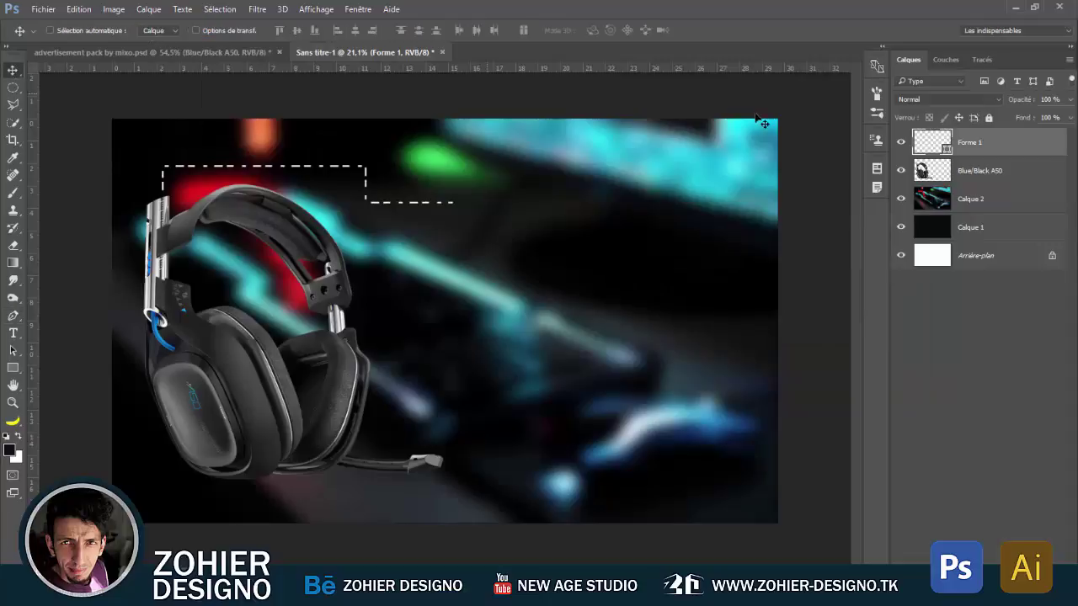
left_click(1051, 99)
type("77")
left_click(12, 333)
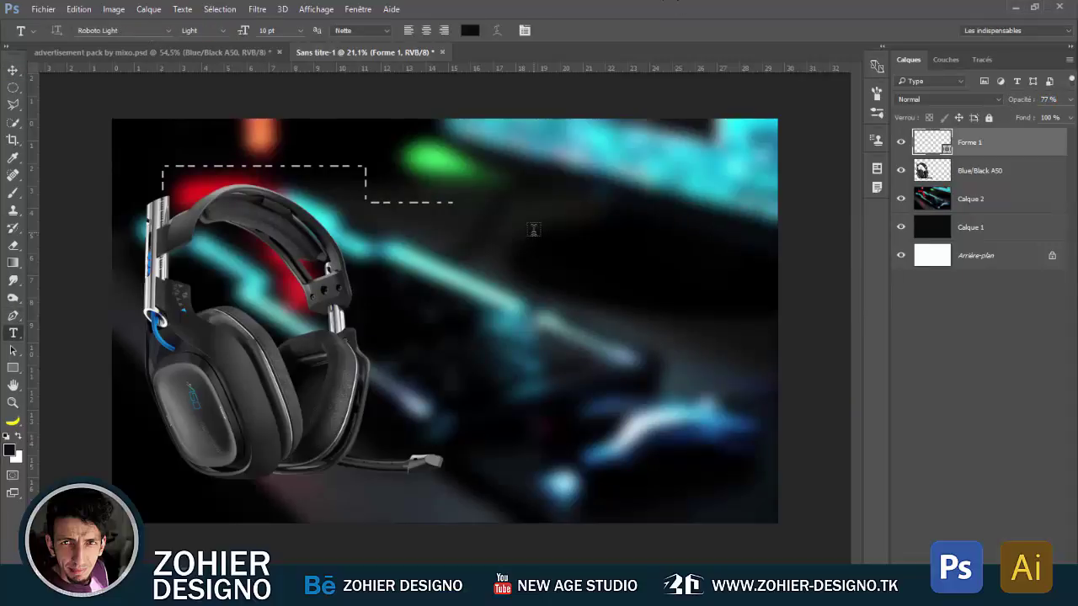
left_click(533, 229)
type("Pro Audio Quality")
left_click(470, 30)
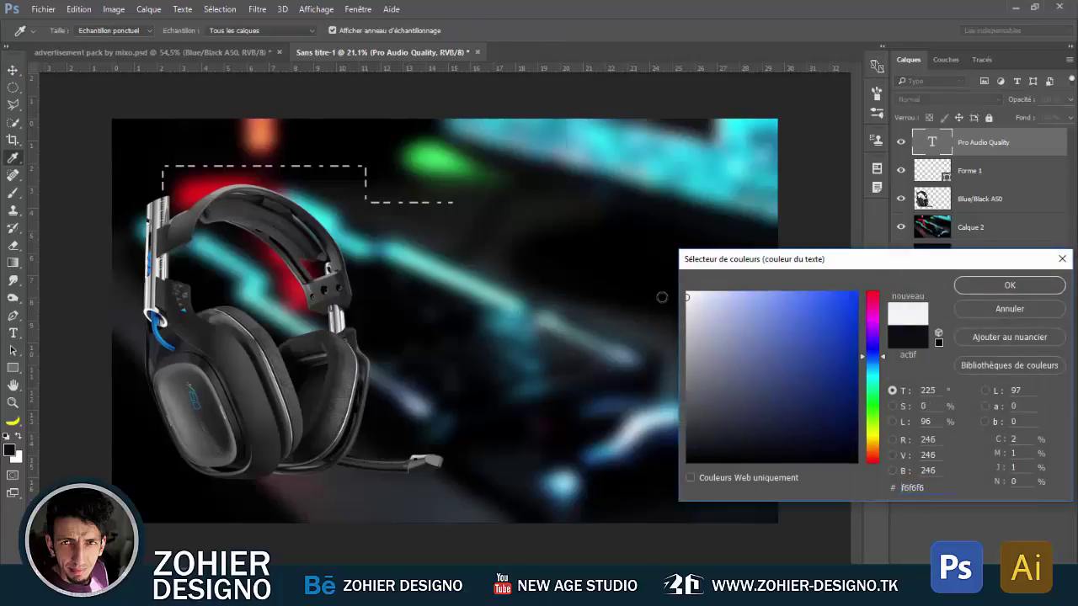
key("Return")
- Apply a caps font to the tagline and move it to the callout line's end
left_click(124, 29)
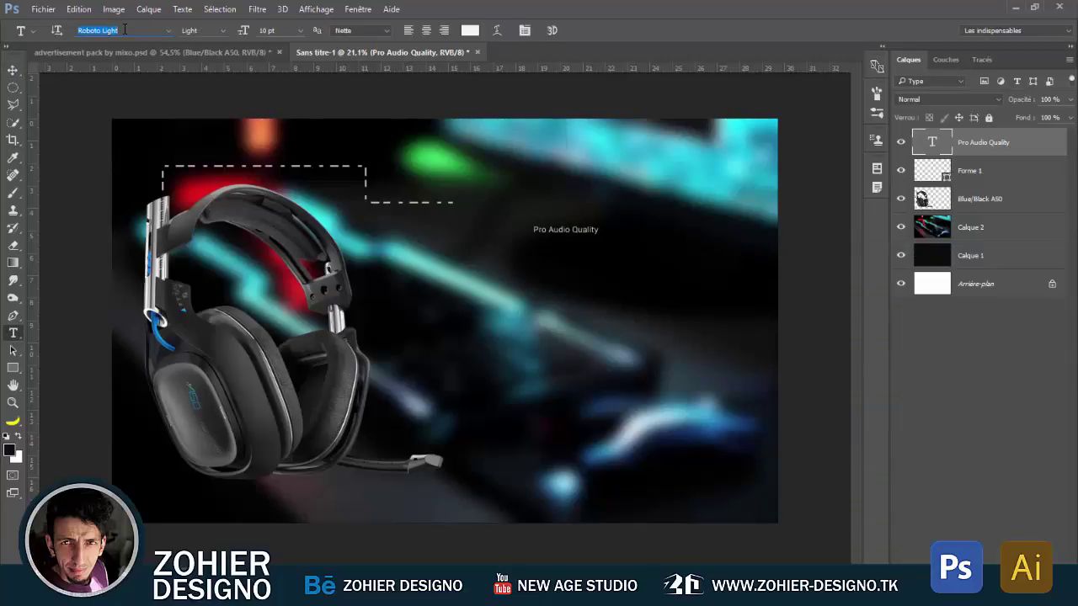
left_click(169, 30)
scroll(212, 132, "down", 3)
left_click(212, 133)
key("v")
left_click_drag(589, 236, 518, 201)
- Select the word PRO and browse the font weight choices
scroll(378, 267, "up", 2)
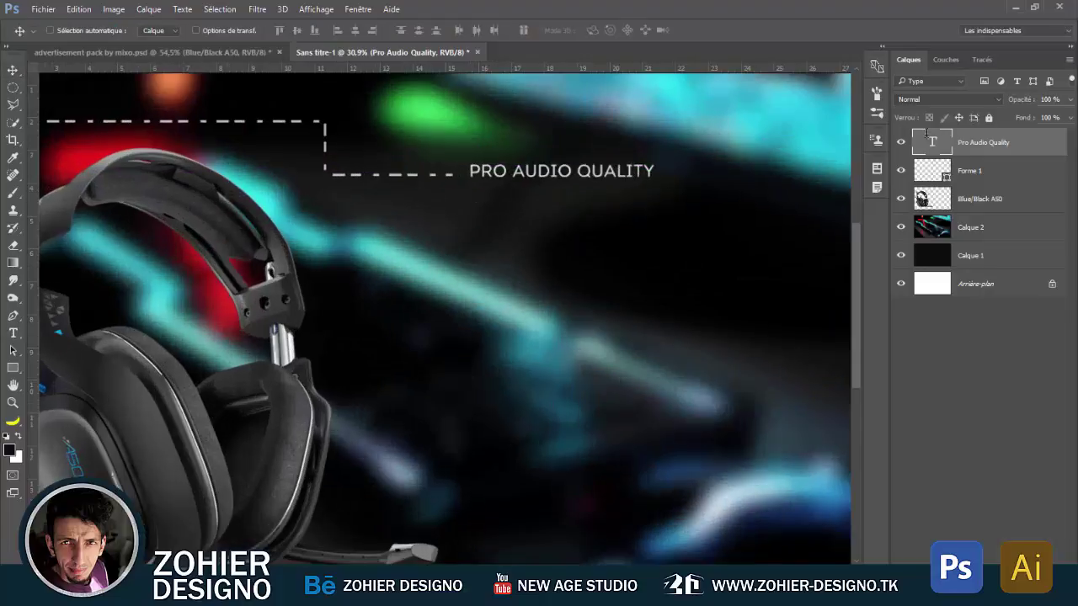
key("t")
double_click(488, 171)
left_click(220, 33)
left_click(220, 33)
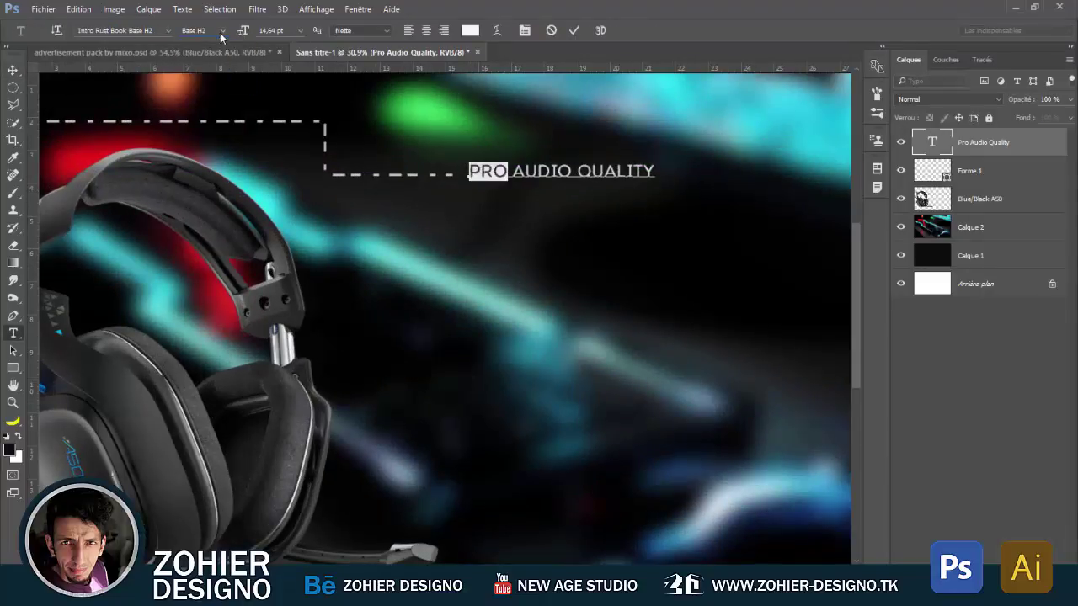
left_click(220, 33)
key("Escape")
key("ctrl+Return")
key("v")
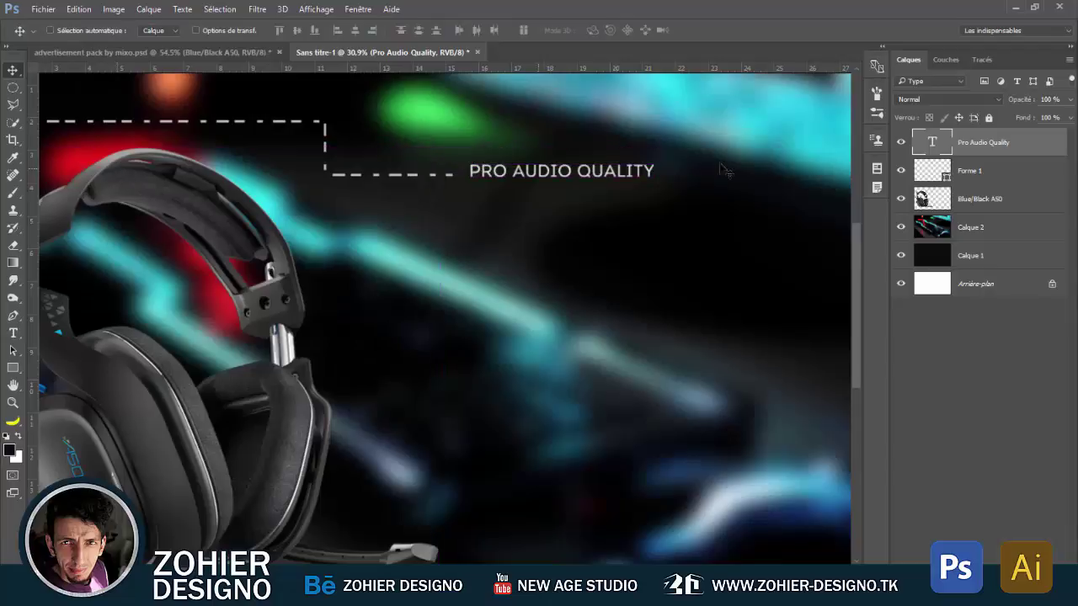
- Apply a bold condensed font to the word PRO
key("t")
double_click(487, 171)
left_click(168, 31)
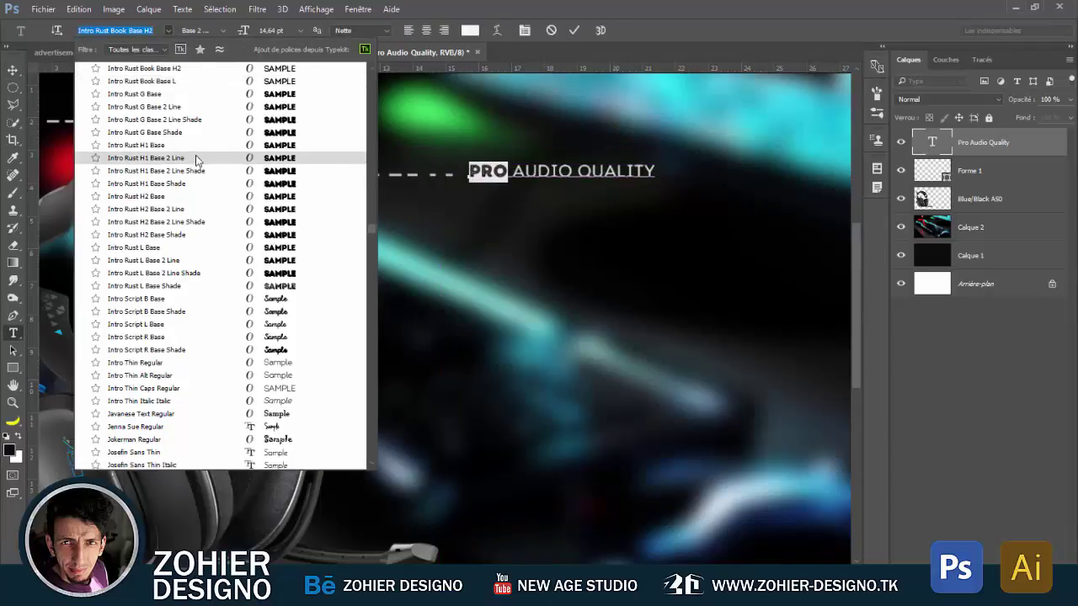
scroll(195, 160, "up", 3)
scroll(192, 160, "up", 3)
scroll(192, 160, "up", 3)
scroll(192, 160, "up", 3)
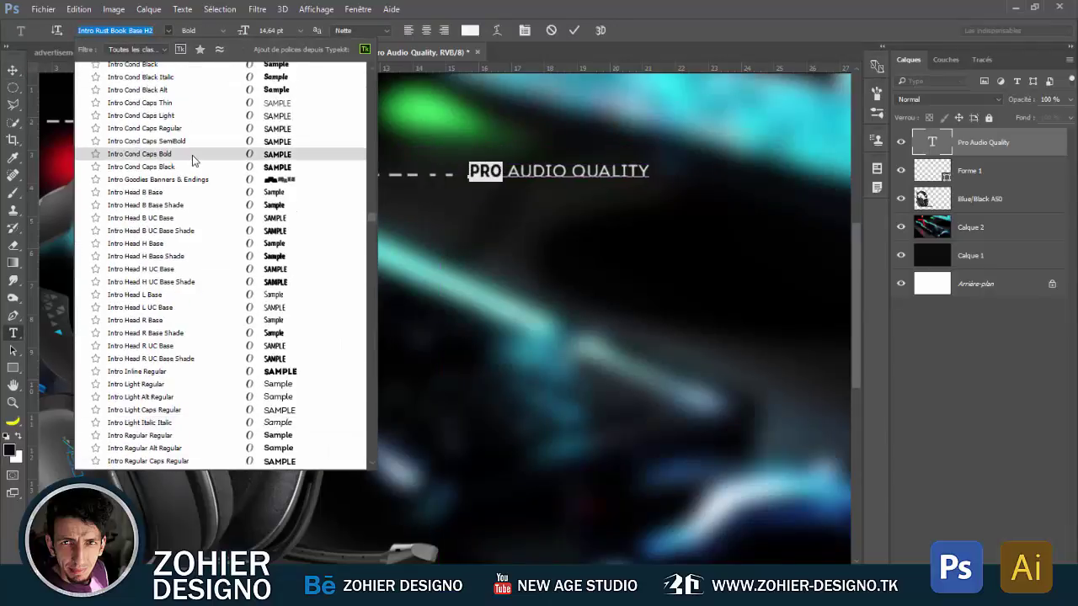
left_click(193, 166)
key("ctrl+Return")
- Zoom in on the tagline and give AUDIO QUALITY a regular font
key("v")
scroll(510, 205, "up", 5)
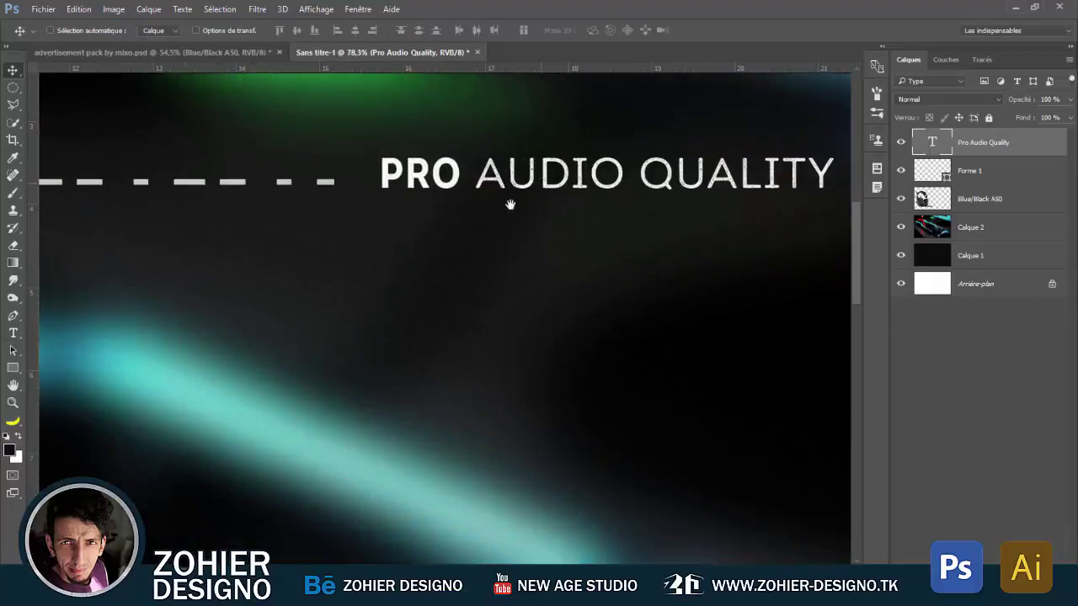
left_click_drag(511, 205, 299, 306)
double_click(511, 287)
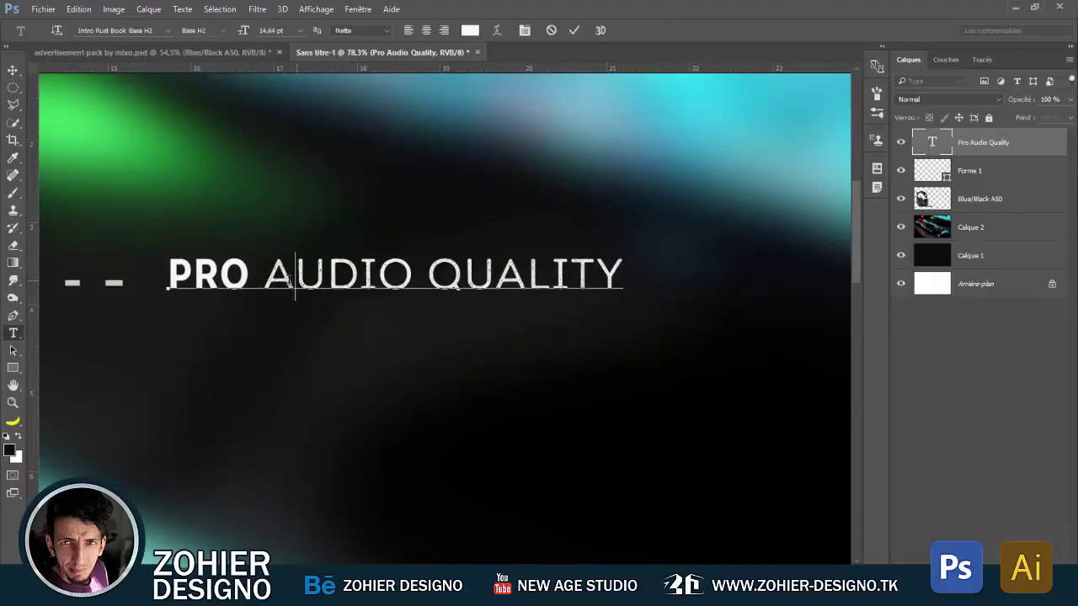
left_click_drag(263, 273, 624, 273)
left_click(168, 30)
scroll(162, 132, "up", 3)
scroll(163, 132, "up", 3)
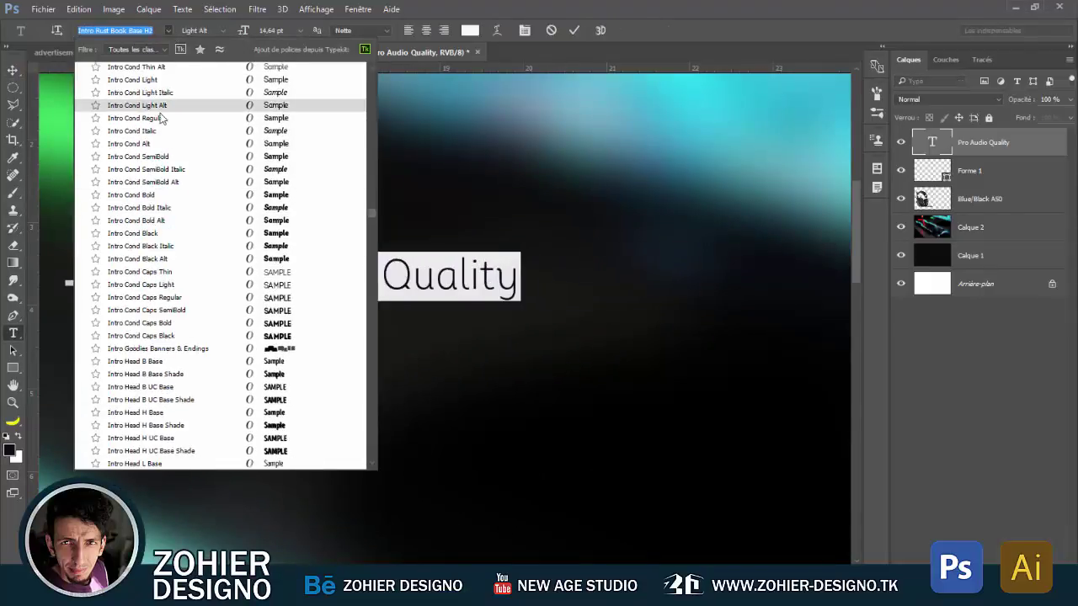
left_click(164, 117)
key("ctrl+Return")
key("v")
- Set AUDIO QUALITY to a thinner font weight
key("t")
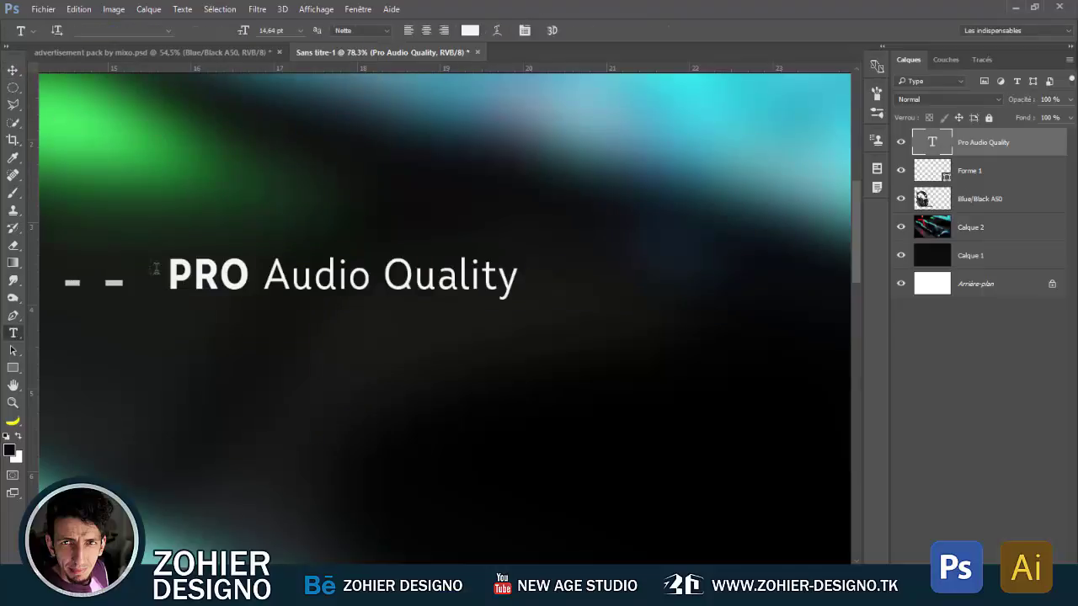
left_click_drag(263, 274, 573, 274)
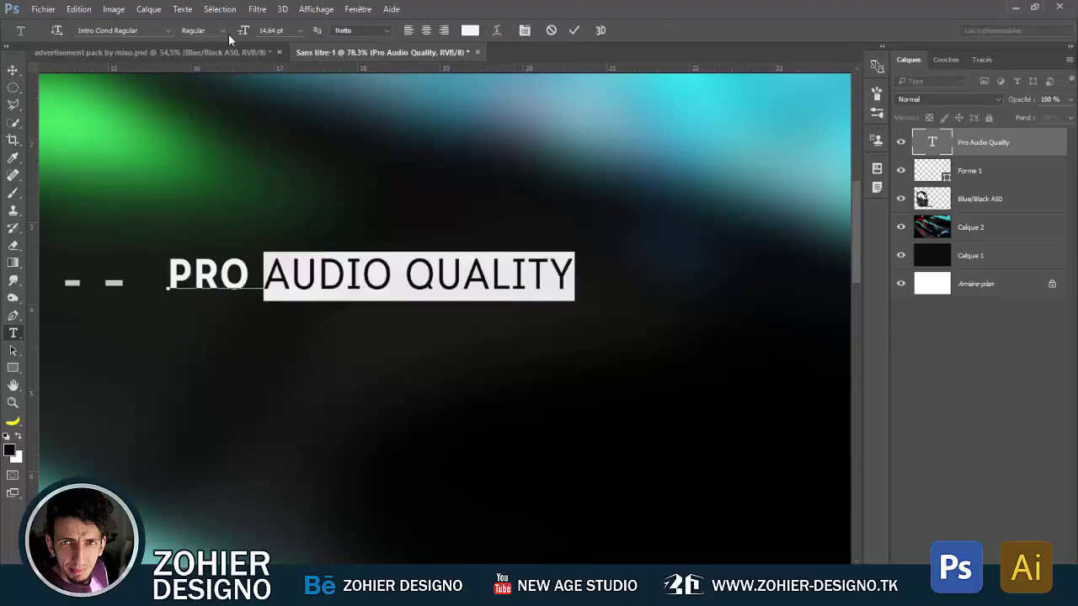
left_click(228, 30)
left_click(219, 75)
key("ctrl+Return")
key("v")
scroll(630, 251, "down", 2)
scroll(444, 219, "down", 2)
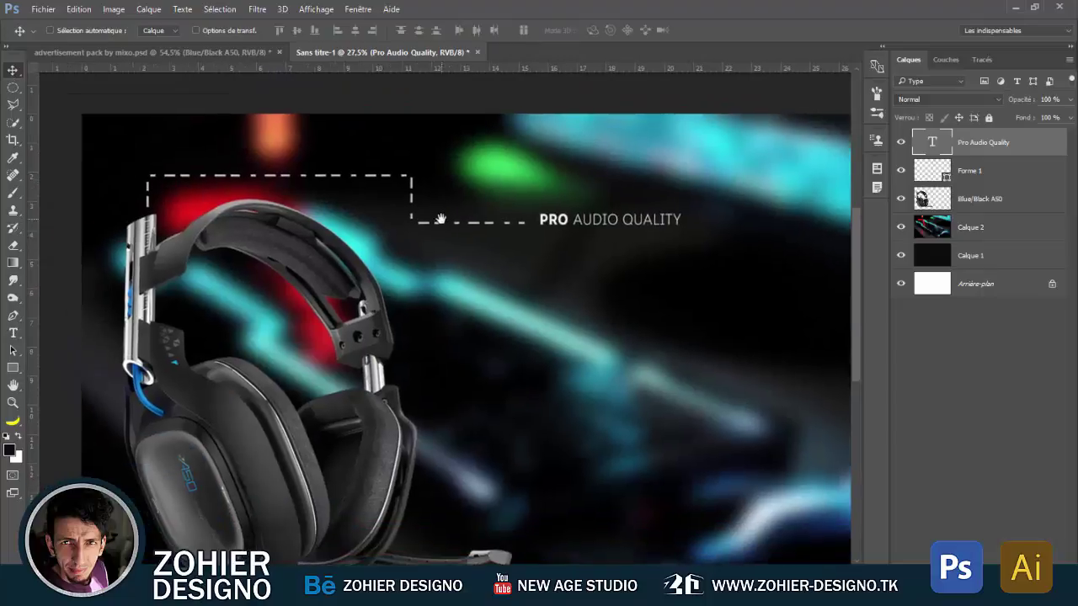
scroll(497, 259, "down", 2)
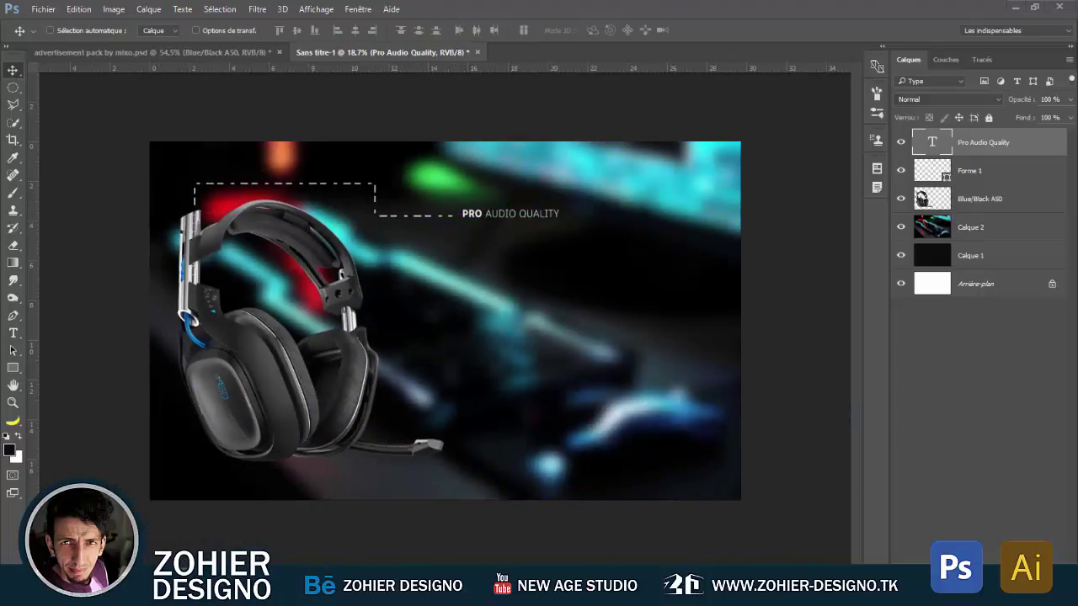
- Duplicate the tagline below, retype it as 'SUPERIOR FIT & FINISH' and shrink it to about 89%
scroll(513, 216, "up", 5)
left_click_drag(485, 200, 484, 246)
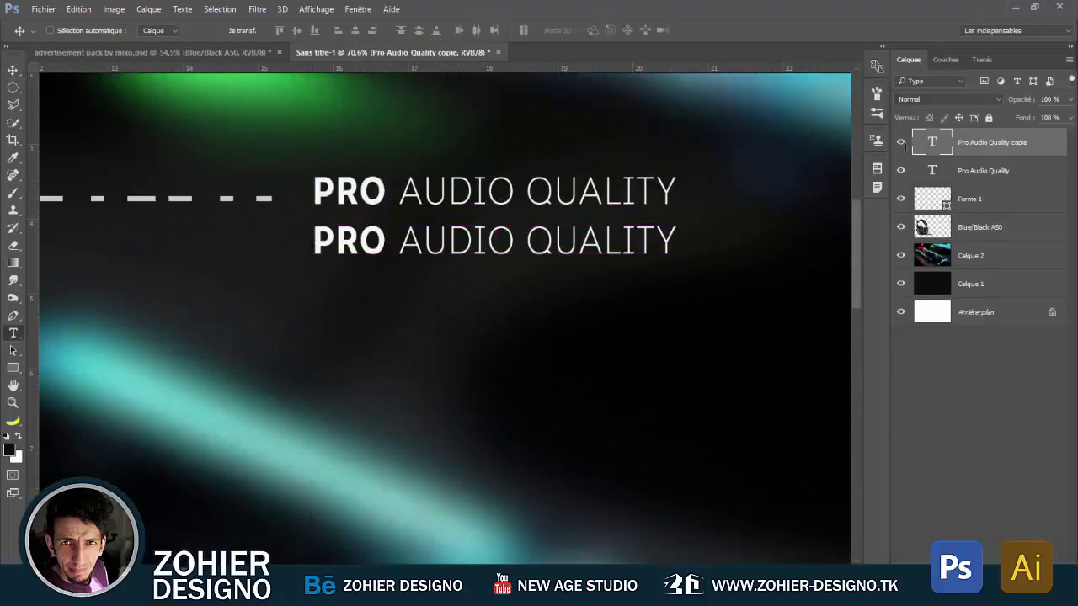
type("SUPERIOR FIT & FINISH")
key("ctrl+Return")
key("ctrl+t")
left_click_drag(730, 253, 685, 250)
key("Return")
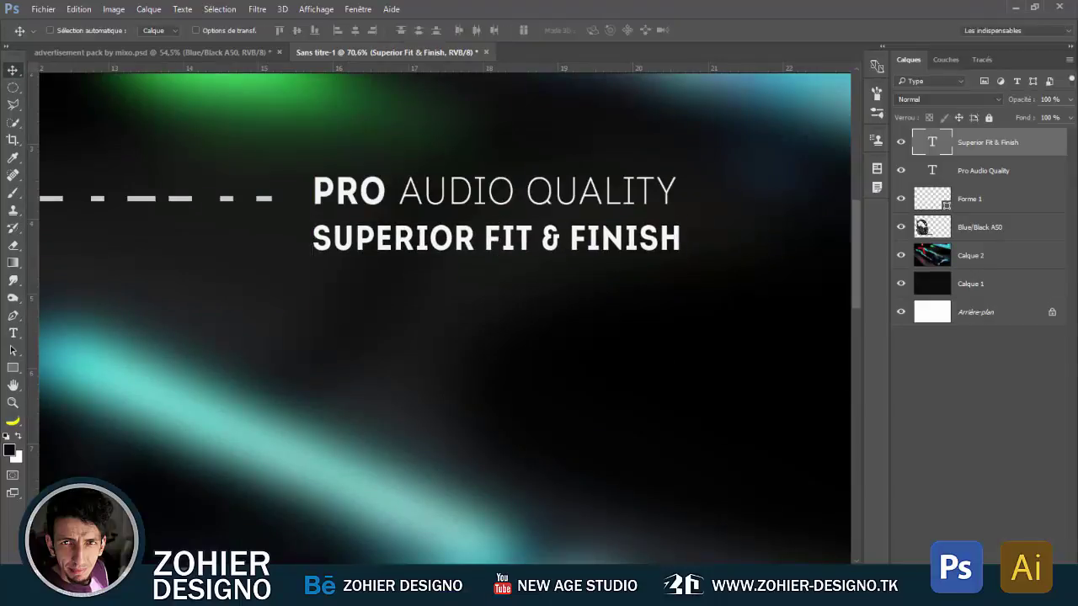
- Apply a thin font to the SUPERIOR FIT & FINISH line
key("t")
left_click(170, 30)
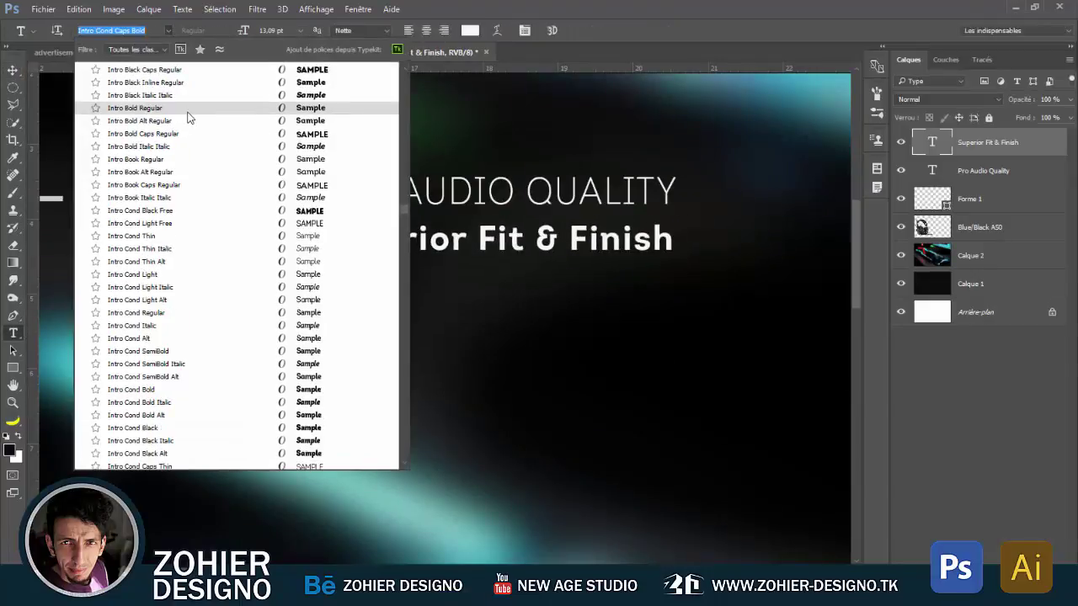
scroll(202, 196, "up", 2)
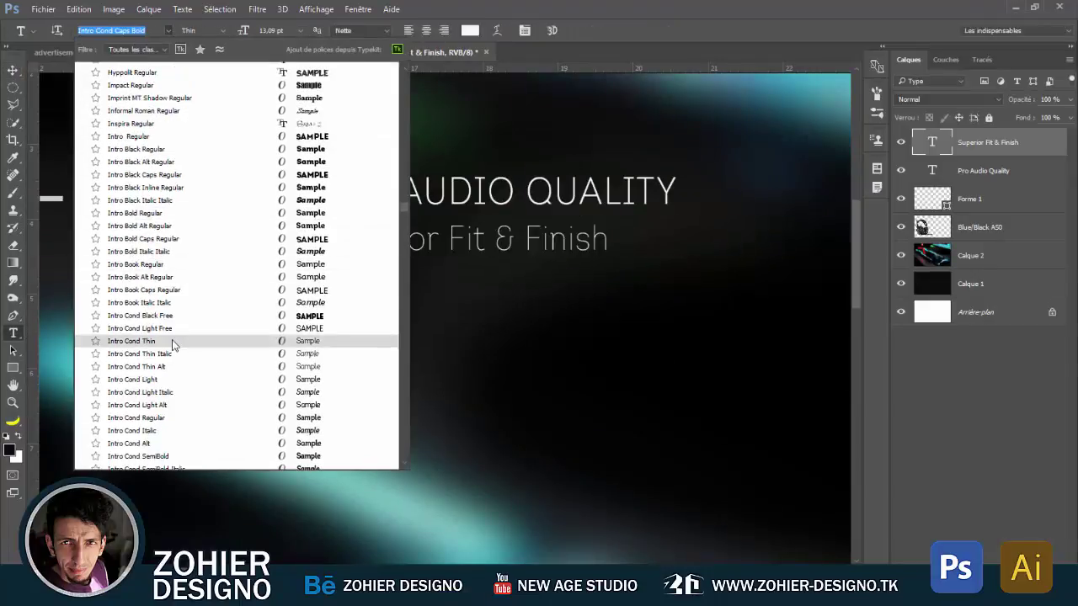
left_click(166, 372)
key("v")
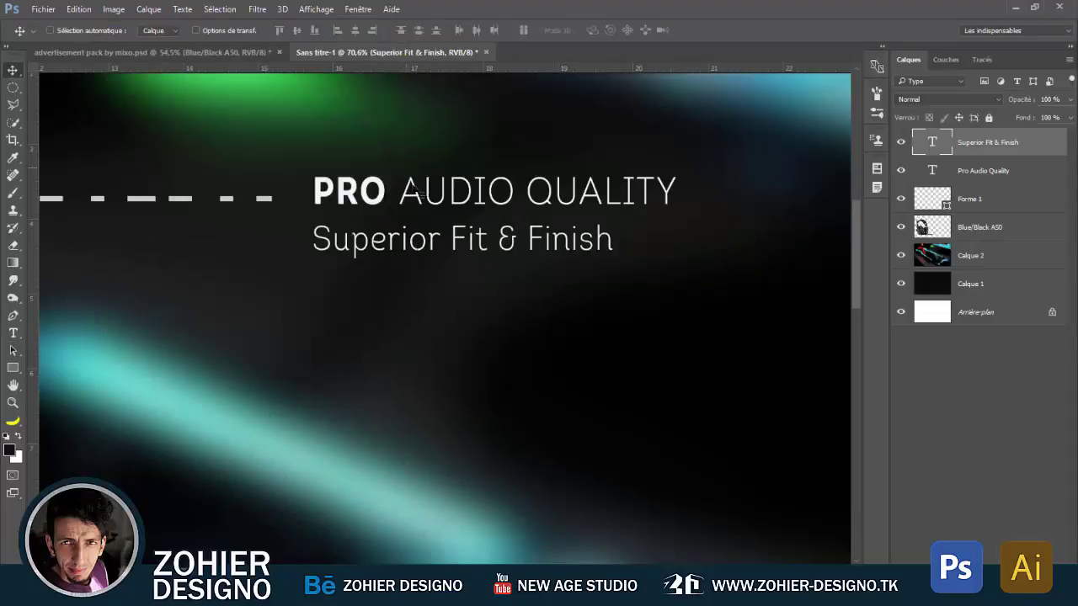
scroll(404, 254, "down", 5)
- Colour the subtitle a lightened blue based on 148edb
left_click(13, 332)
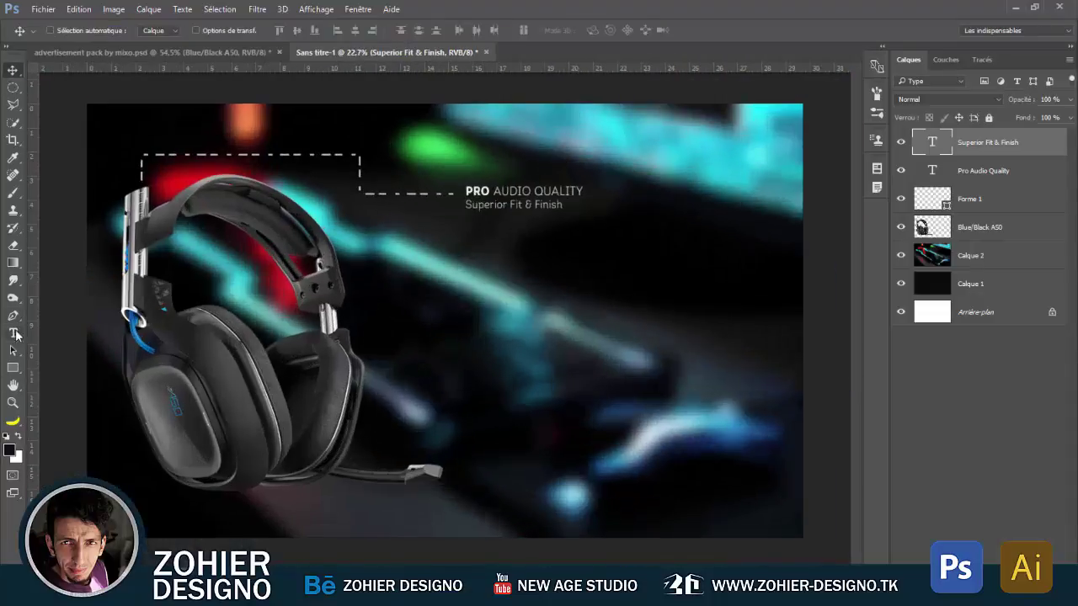
left_click(455, 30)
type("148edb")
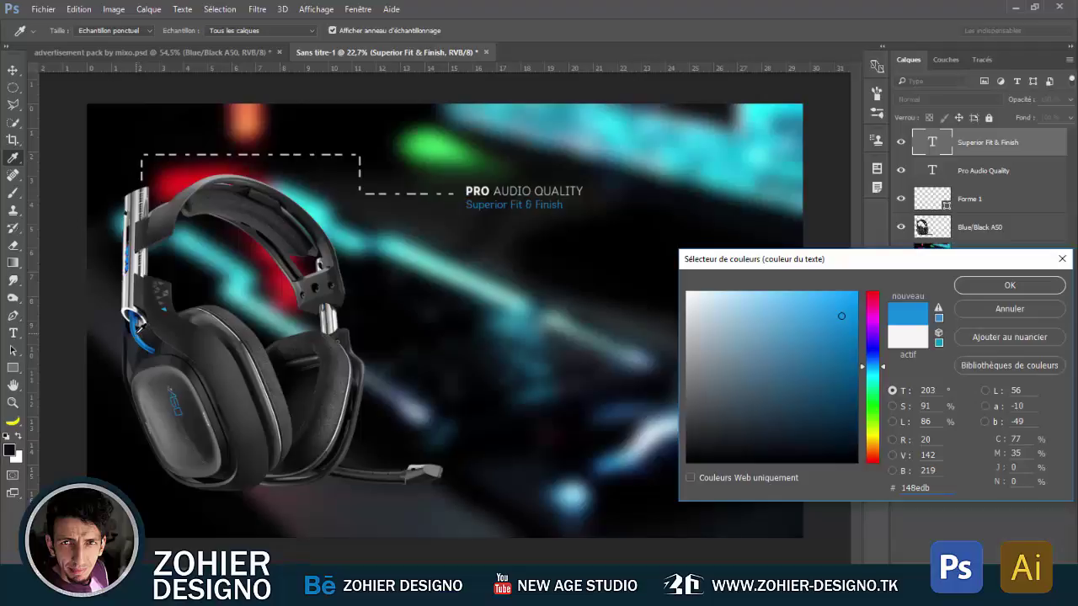
left_click_drag(842, 316, 831, 301)
key("Return")
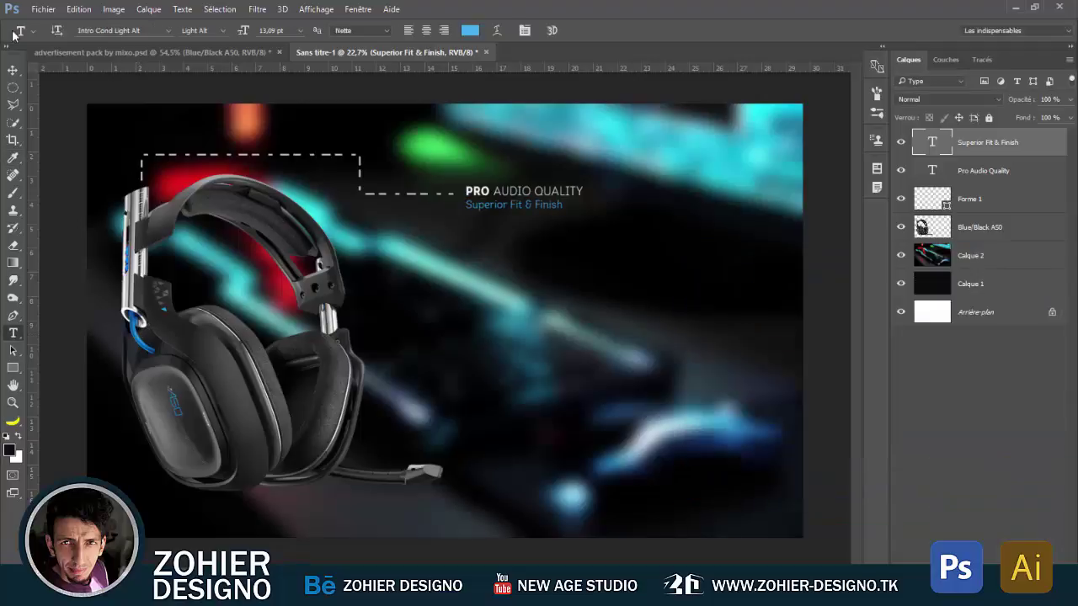
key("v")
- Check the text's spacing against the dashed line and select both text layers
scroll(631, 173, "up", 3)
scroll(631, 180, "down", 3)
key("ctrl")
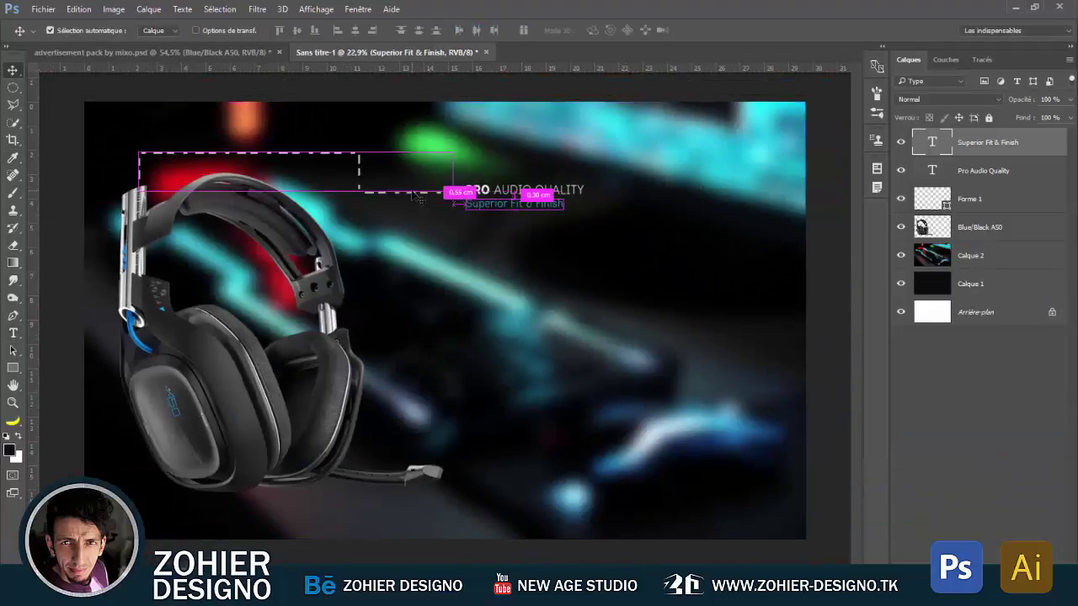
left_click(344, 160)
key("p")
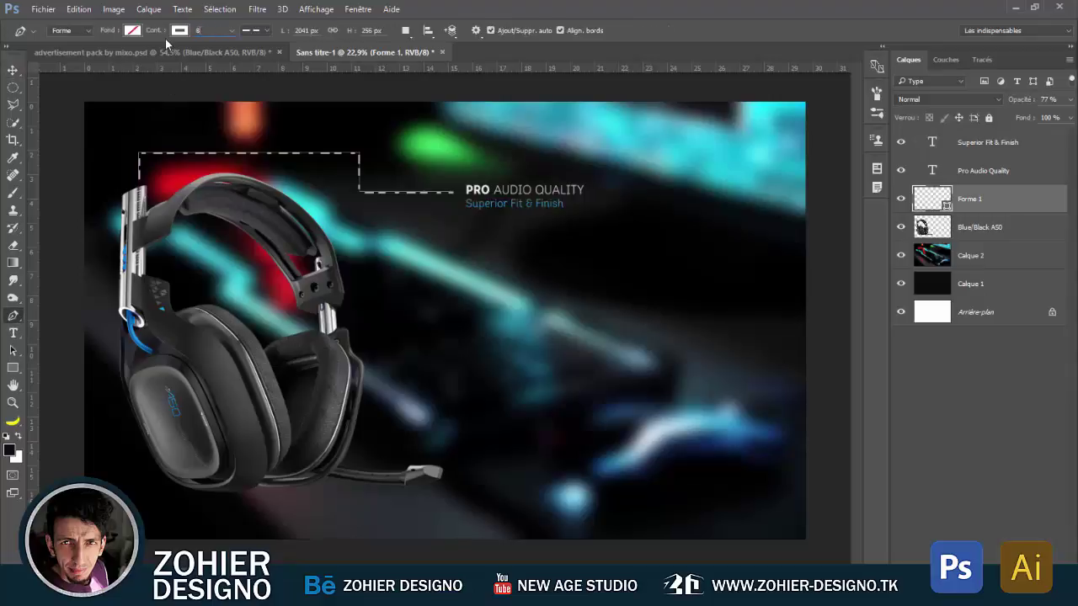
key("v")
left_click(983, 170)
left_click(987, 142, "shift")
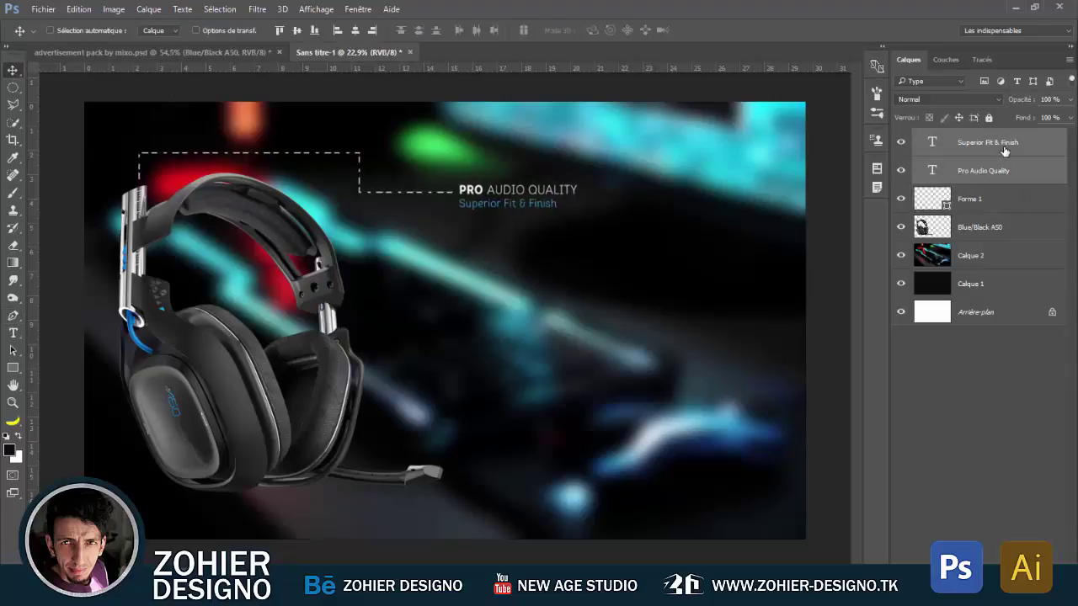
- Draw a small cyan-filled circle at the dashed line's left end with the Ellipse tool
scroll(484, 311, "down", 2)
scroll(176, 217, "up", 5)
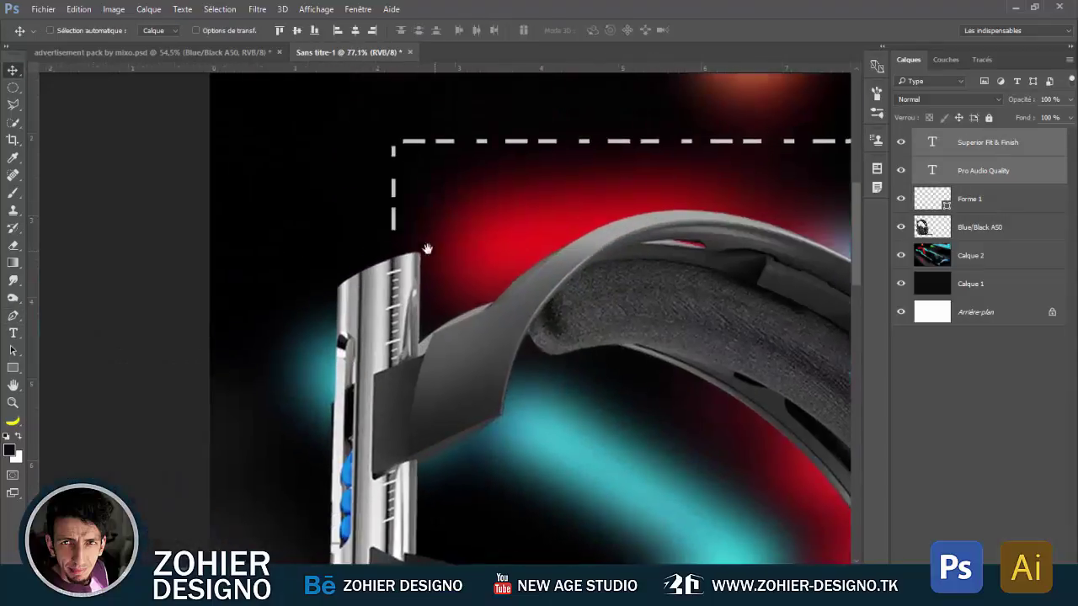
right_click(13, 368)
left_click(51, 395)
left_click_drag(396, 228, 434, 250)
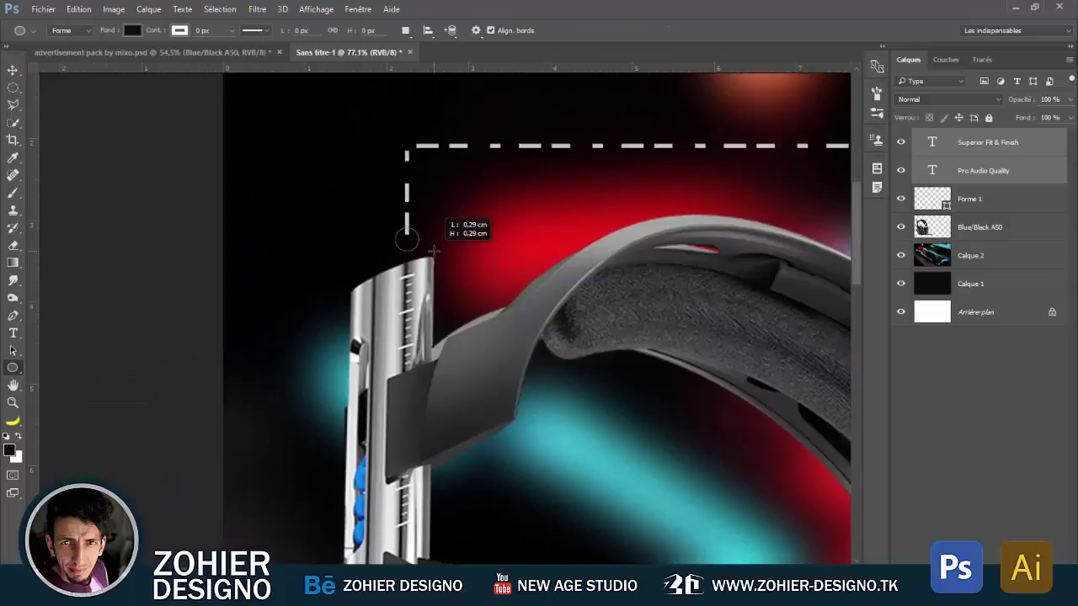
left_click(132, 30)
left_click(84, 105)
- Change the dot's fill to a custom blue from the colour picker
key("v")
scroll(288, 243, "down", 3)
scroll(288, 244, "down", 2)
key("p")
left_click(134, 30)
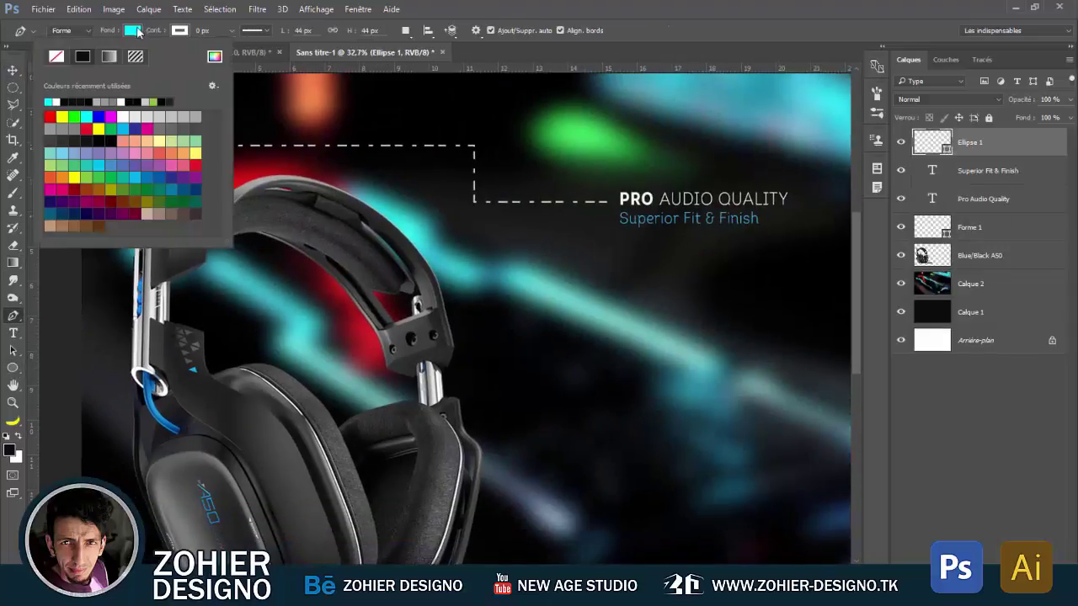
left_click(214, 57)
left_click(806, 336)
left_click(989, 287)
key("v")
scroll(666, 195, "down", 2)
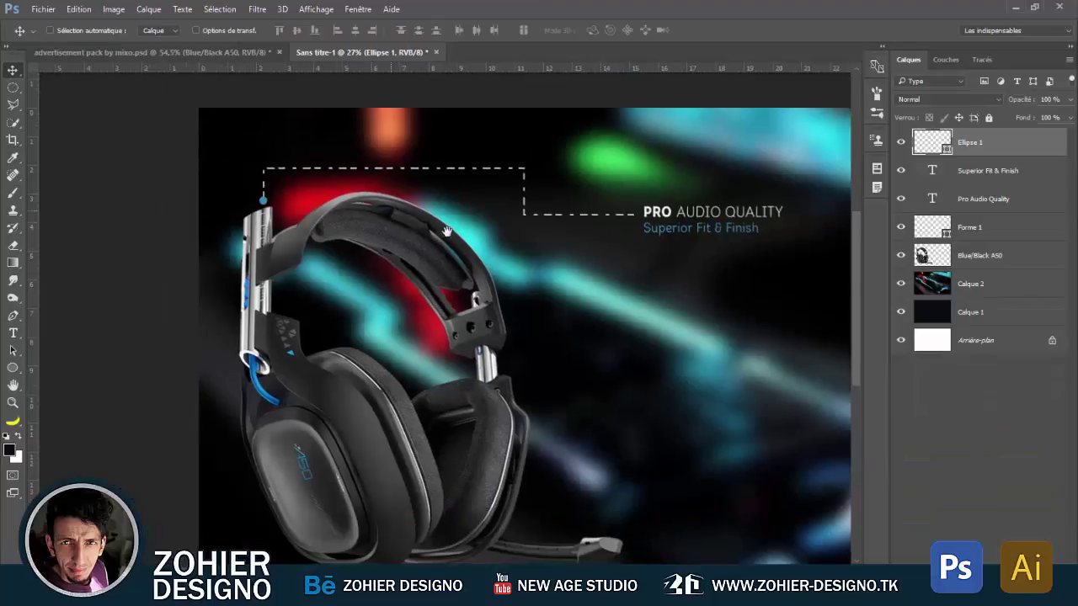
scroll(665, 195, "up", 3)
scroll(666, 196, "down", 3)
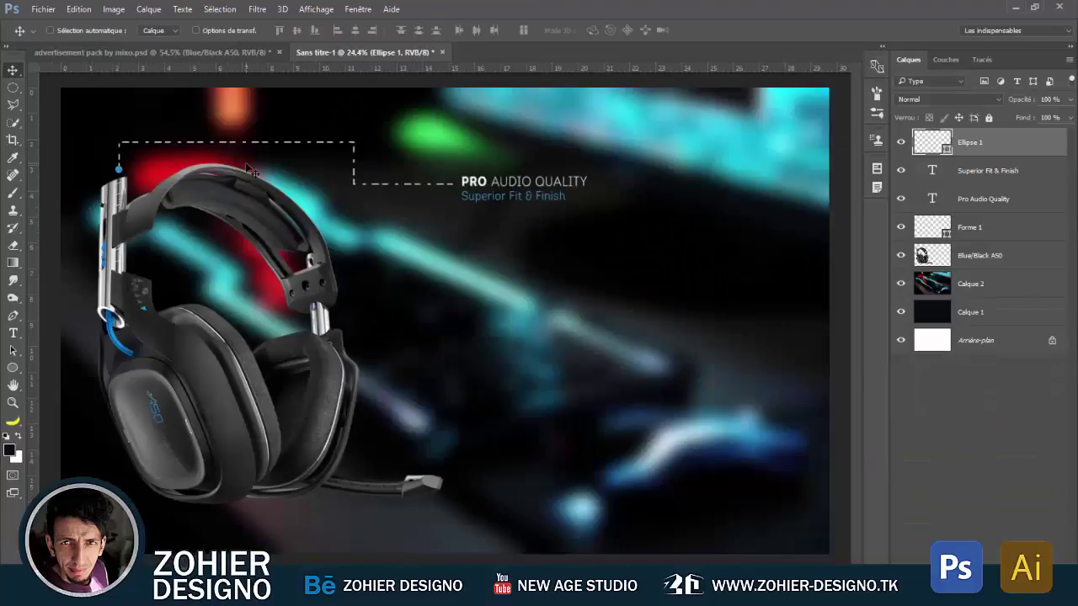
- Copy the blue dot down to the microphone tip and draw a short path rising right from it
left_click_drag(119, 169, 413, 465)
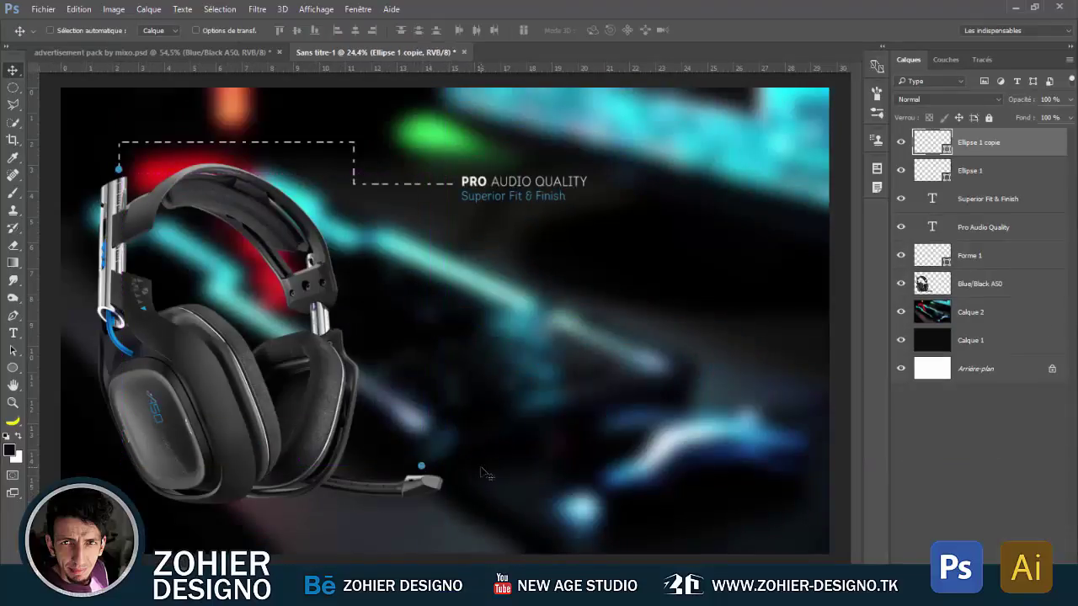
scroll(472, 469, "up", 1)
key("p")
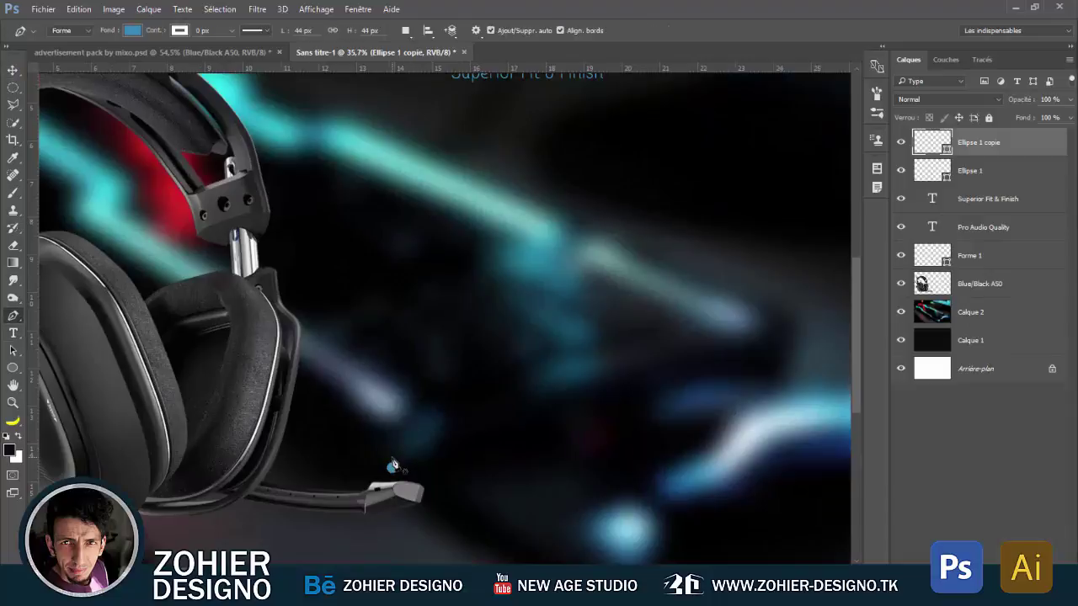
left_click(391, 465)
left_click(471, 424)
- Give the new callout no fill and an 8 px dashed stroke
left_click(132, 30)
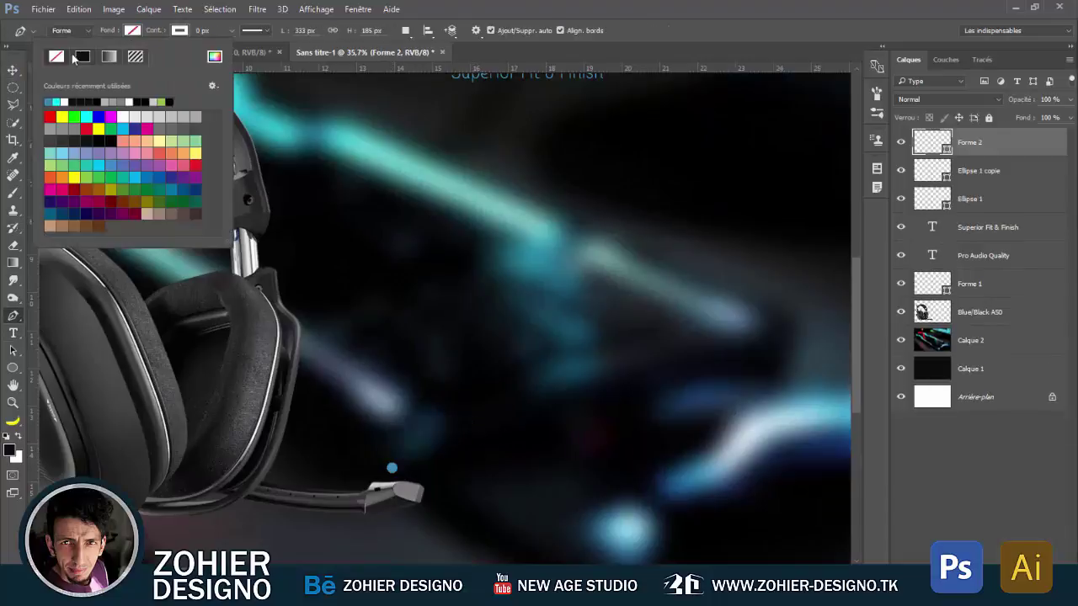
left_click(44, 52)
left_click(202, 30)
type("8")
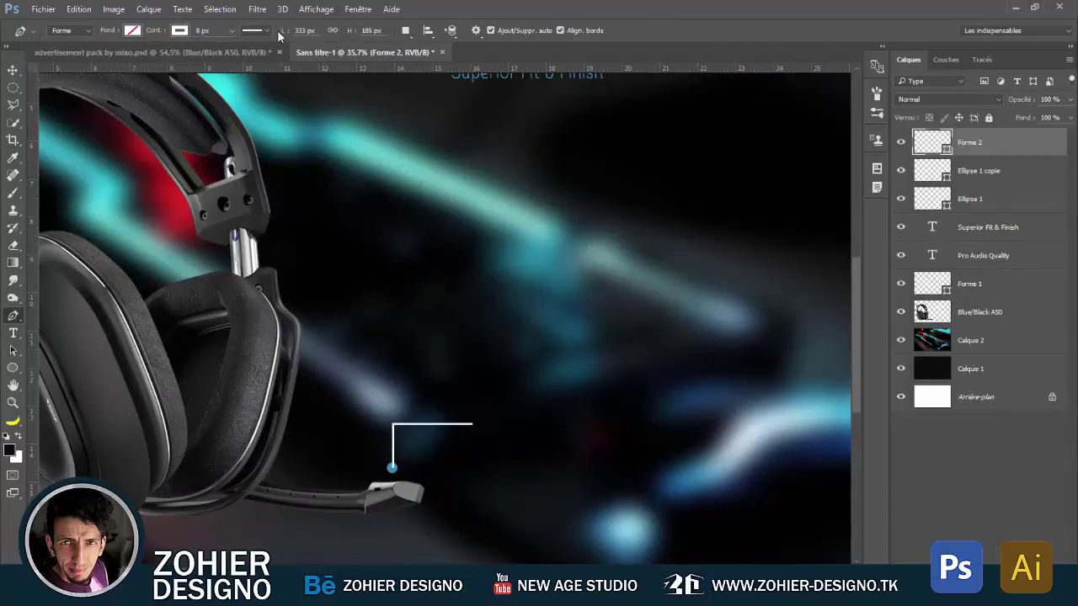
left_click(268, 30)
left_click(245, 88)
left_click(253, 193)
left_click(818, 351)
- Move the callout layer beneath the lower dot's layer and fit the image on screen
left_click(17, 74)
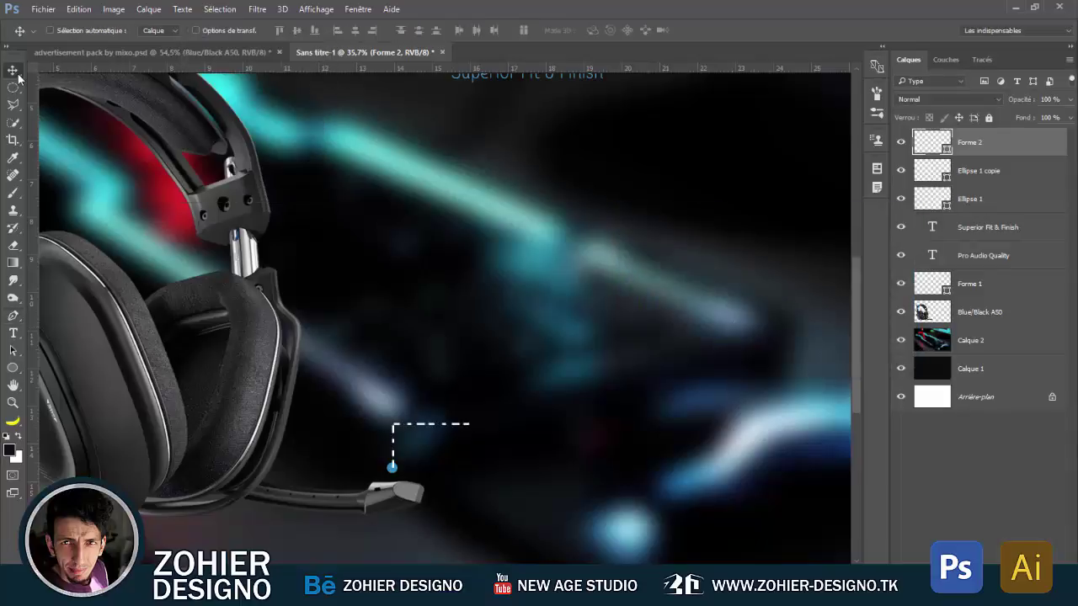
left_click_drag(977, 143, 993, 178)
key("ctrl+0")
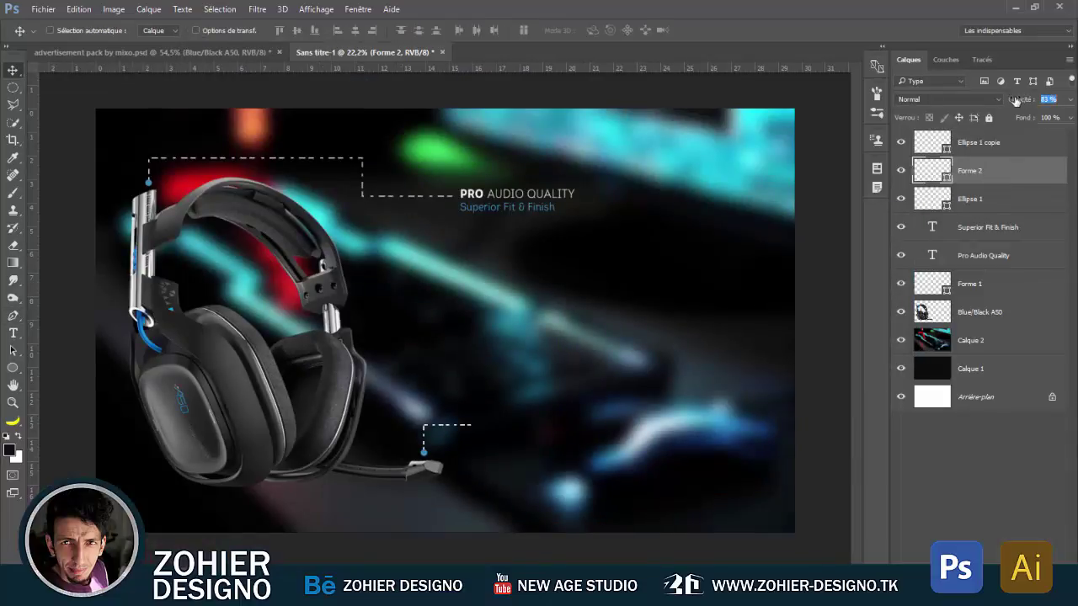
- Duplicate the PRO AUDIO QUALITY text down beside the lower line and nudge it right
left_click_drag(557, 199, 558, 426, "ctrl+alt")
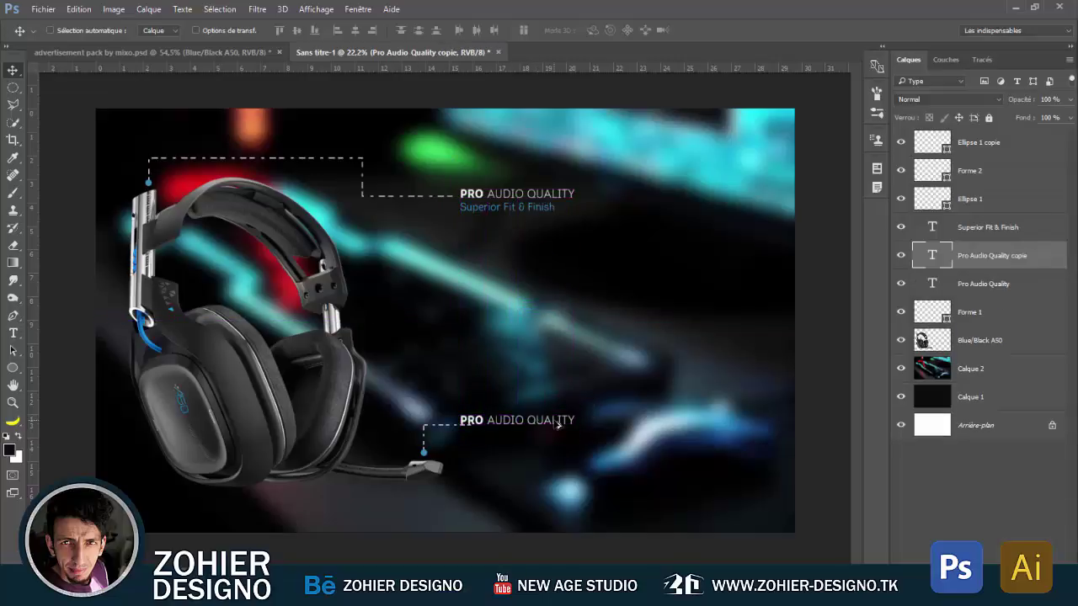
key("shift+Right")
key("shift+Right")
key("shift+Right")
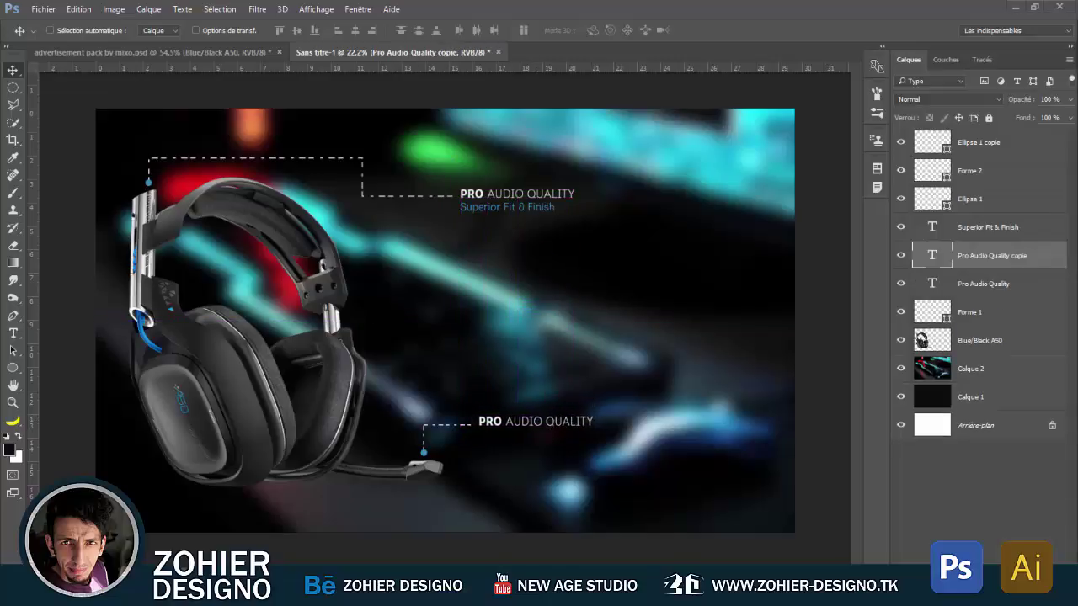
scroll(539, 438, "up", 3, "alt")
- Retype the copied text to read PRECISION MICROPHONE
key("t")
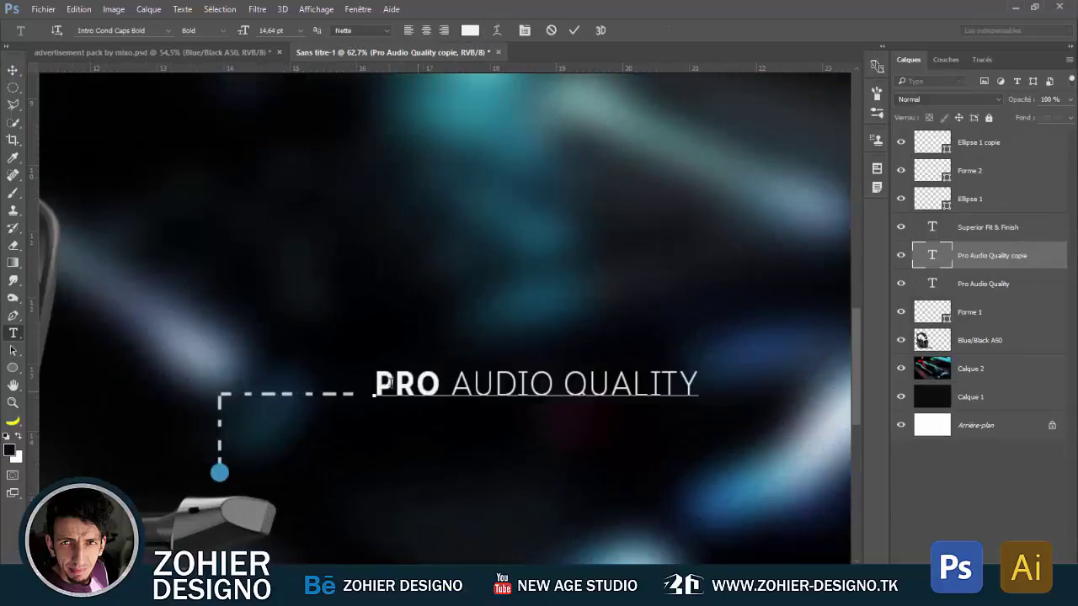
double_click(407, 385)
type("PRECISION MICROPHONE")
left_click_drag(715, 385, 564, 396)
key("BackSpace")
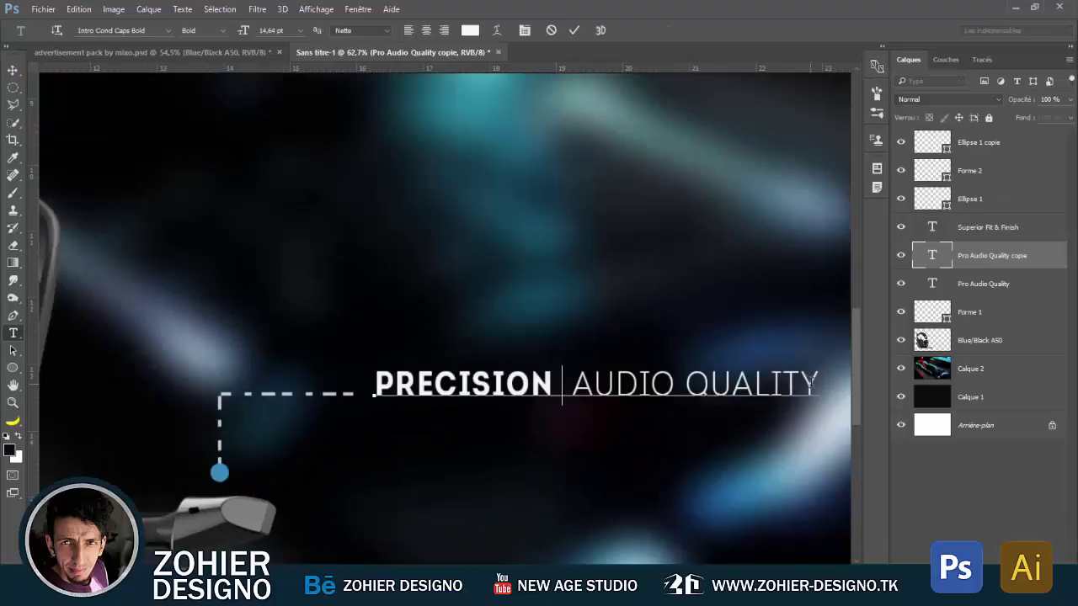
left_click_drag(811, 384, 565, 385)
type("PRECISION MICROPHONE")
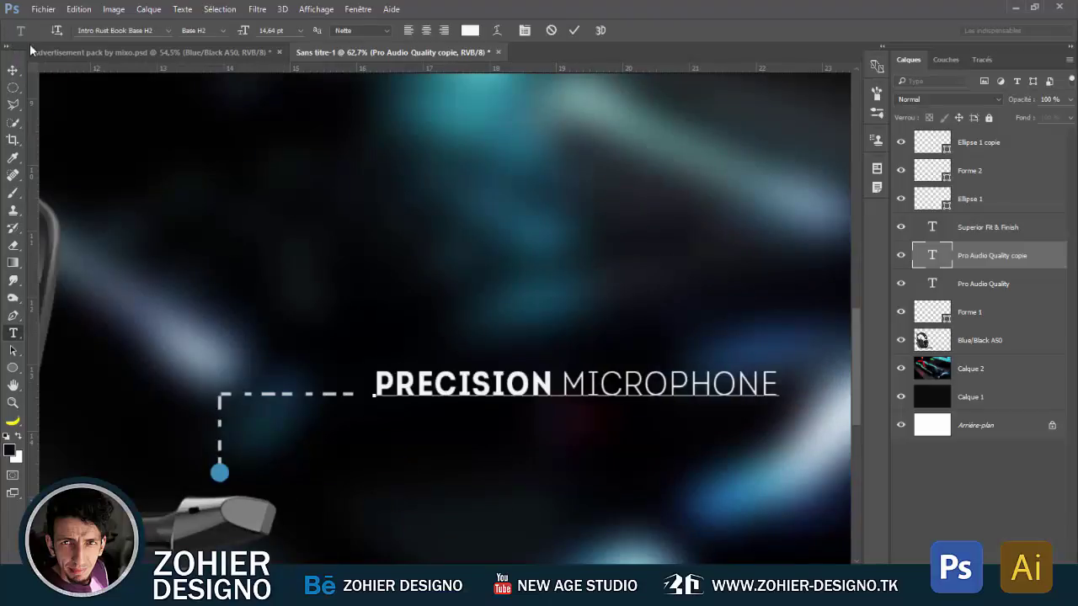
left_click(12, 69)
scroll(491, 250, "down", 3, "alt")
scroll(645, 458, "down", 1, "alt")
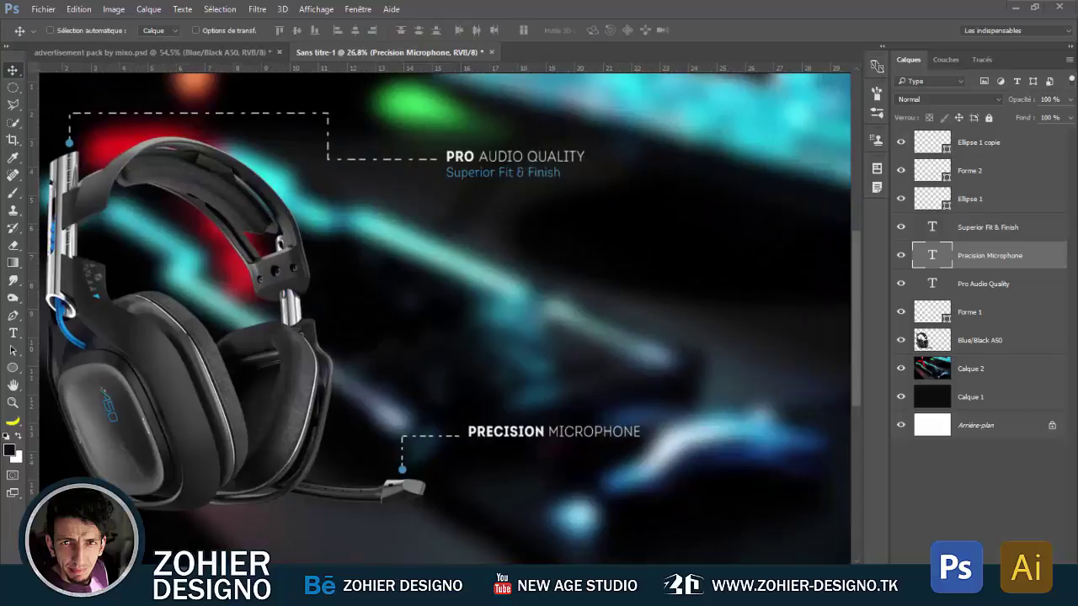
- Duplicate a blue dot beside the earcup and draw a callout path rising up-right from it
scroll(346, 389, "up", 1)
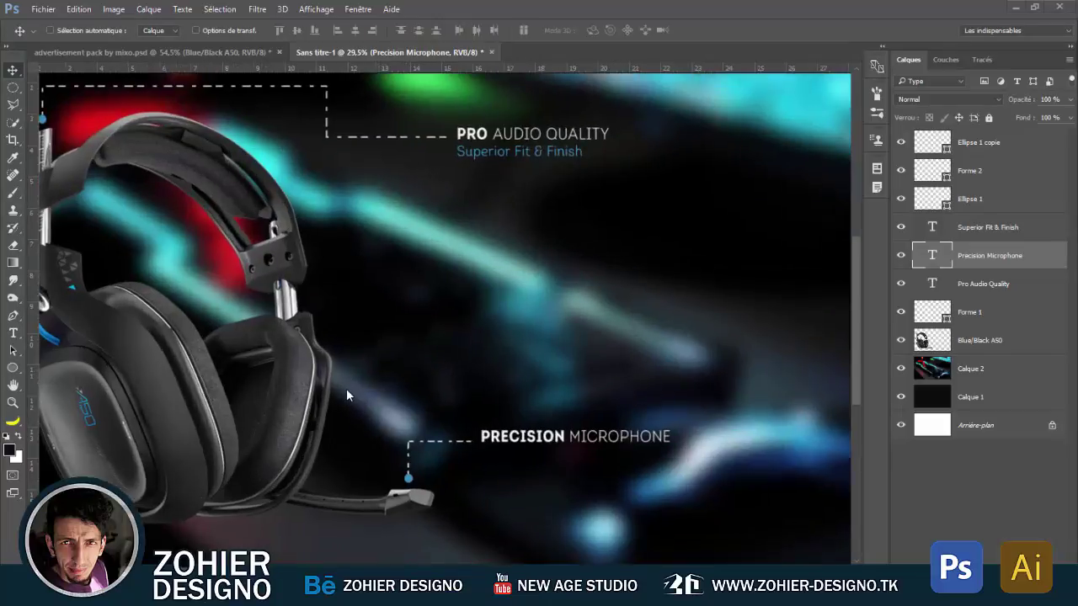
scroll(435, 468, "up", 1)
mouse_move(414, 486)
left_mouse_down()
mouse_move(345, 373)
mouse_move(341, 394)
left_mouse_up()
key("p")
left_click(342, 393)
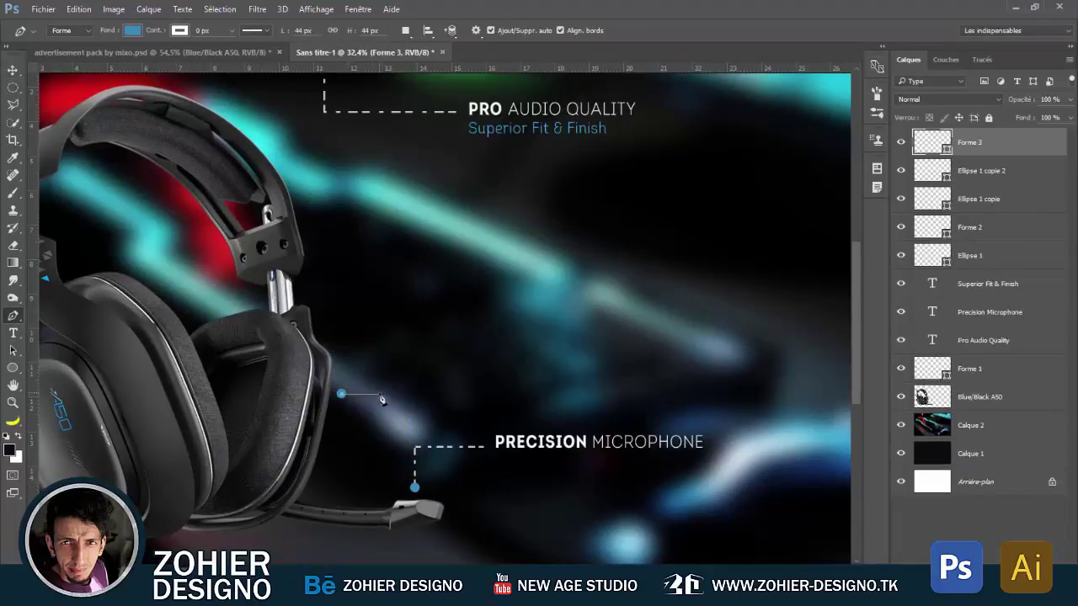
left_click(476, 308)
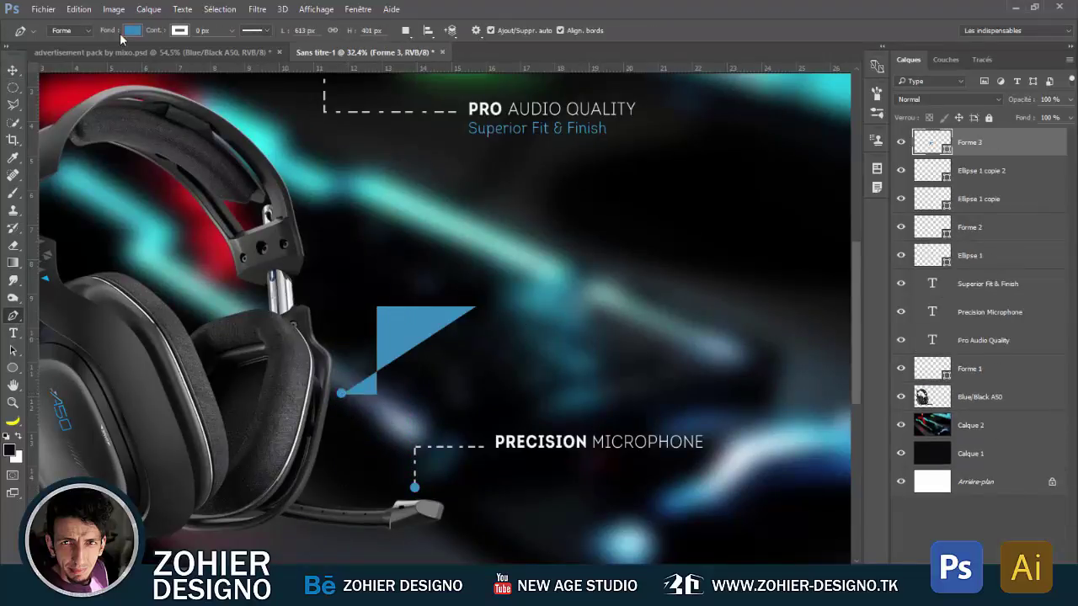
- Give the line no fill, an 8 px dashed stroke and 80% opacity, placed below the dot
left_click(132, 31)
left_click(44, 46)
left_click_drag(202, 31, 148, 36)
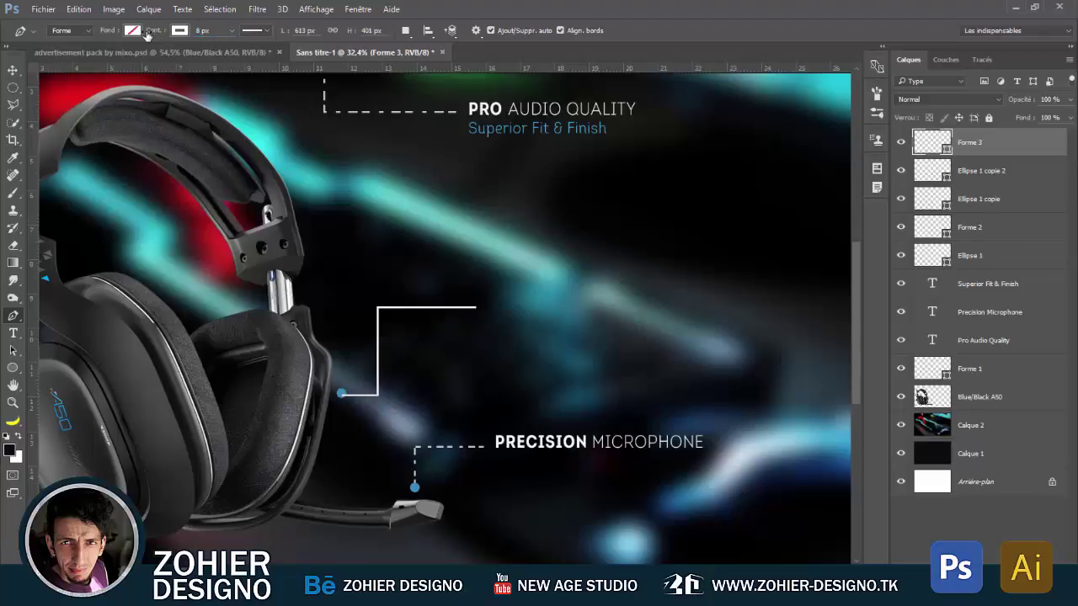
left_click(252, 31)
left_click(250, 94)
left_click(256, 192)
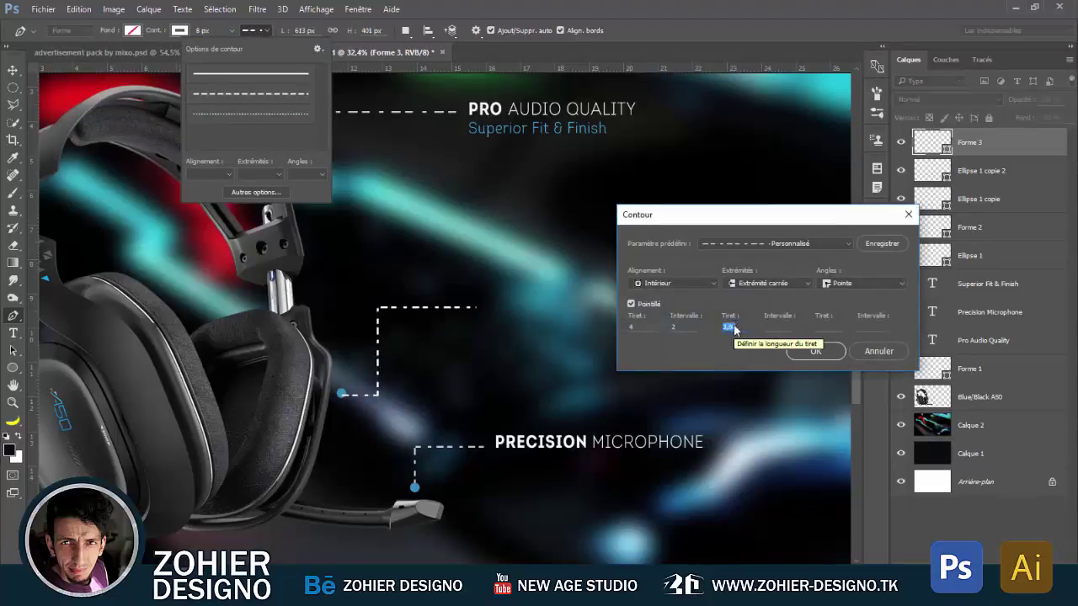
left_click(815, 352)
left_click(1010, 101)
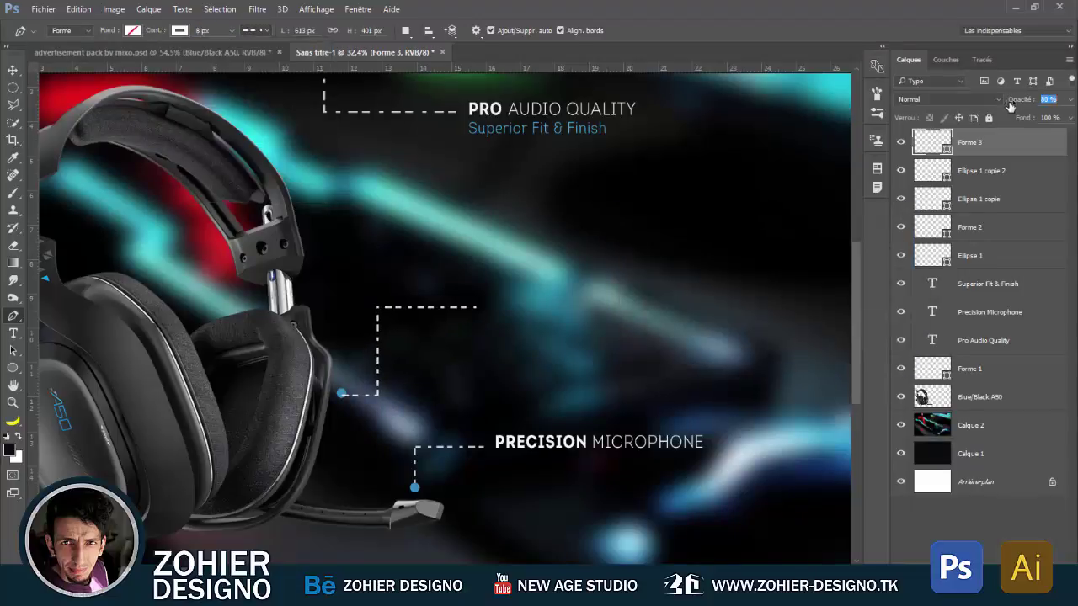
key("v")
left_click_drag(1010, 142, 1010, 176)
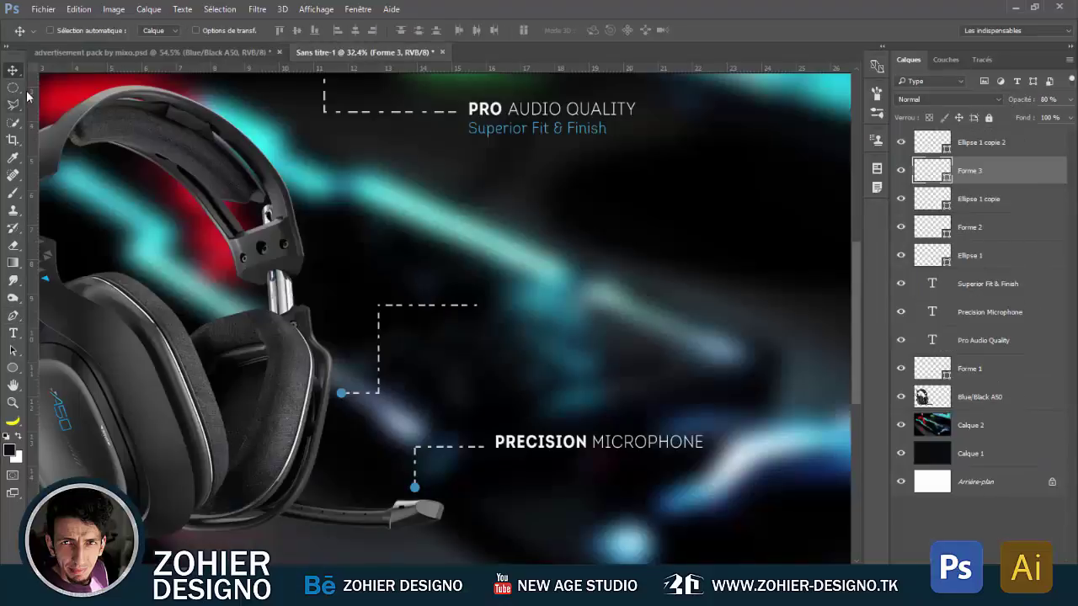
- Copy the PRECISION MICROPHONE text up to the new callout and retype it as DOLBY HEADPHONE
left_click_drag(546, 449, 534, 308)
double_click(933, 313)
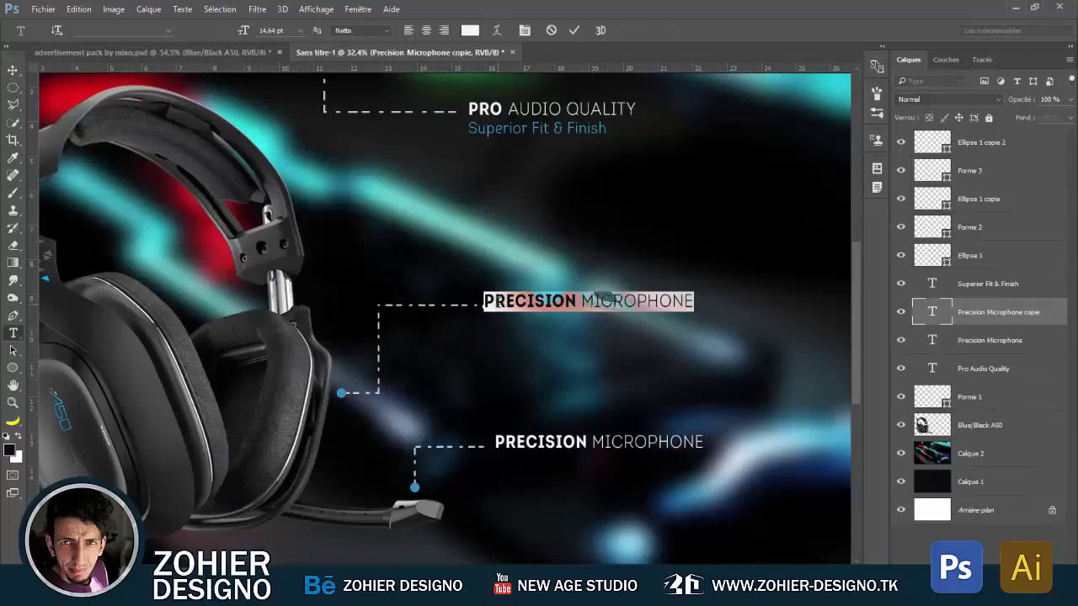
double_click(529, 301)
type("DOLBY HEADPHONE")
left_click_drag(541, 301, 630, 301)
key("BackSpace")
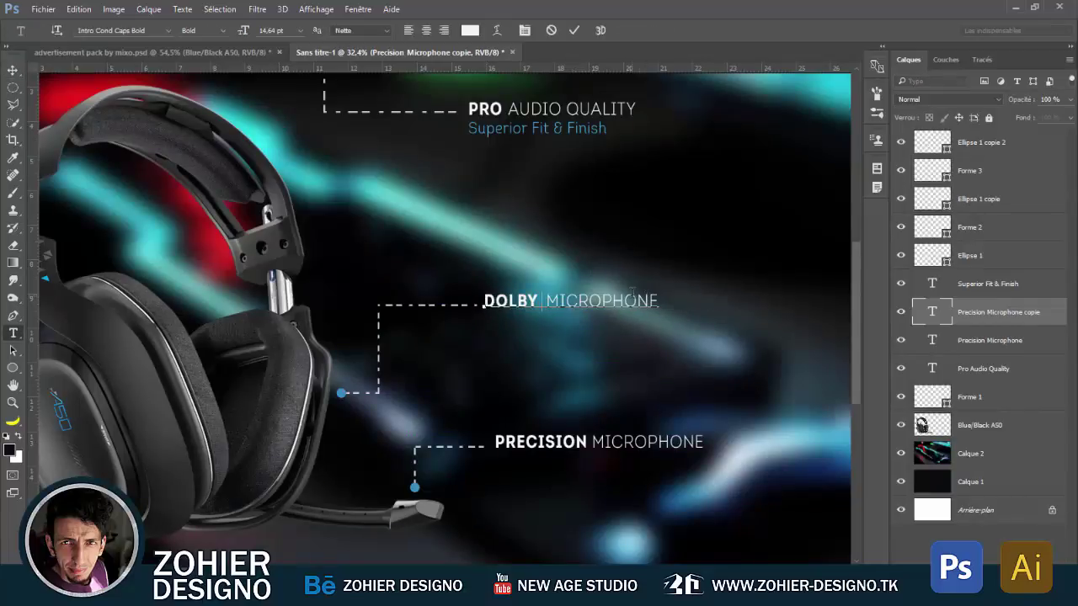
left_click_drag(543, 301, 599, 301)
type("HEAD")
key("ctrl+Return")
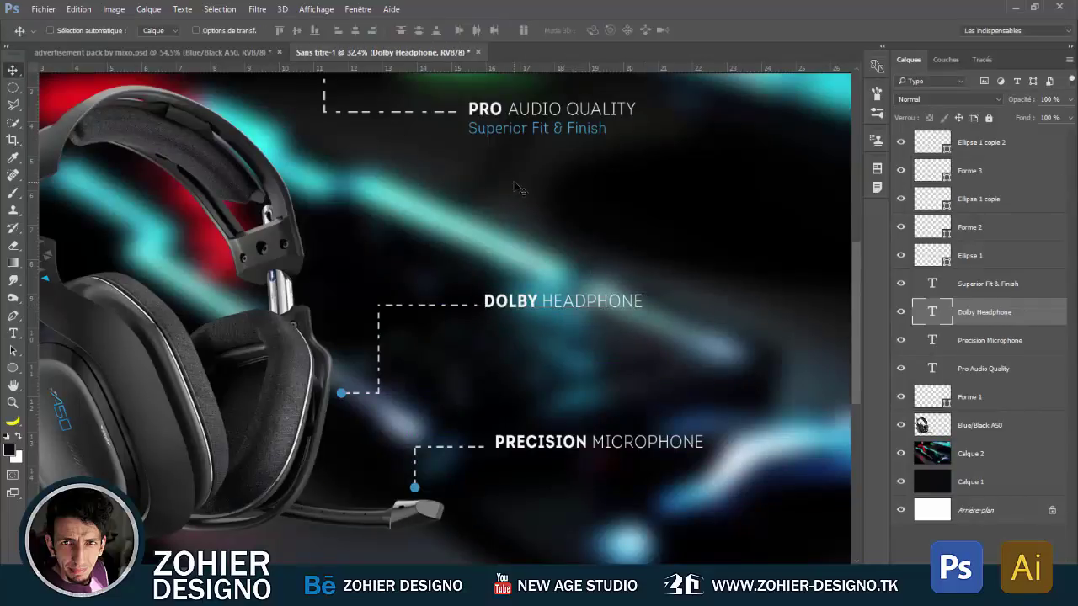
- Copy the Superior Fit & Finish subtitle beneath it and change it to 7.1 Surround Sound
left_click_drag(548, 134, 564, 330)
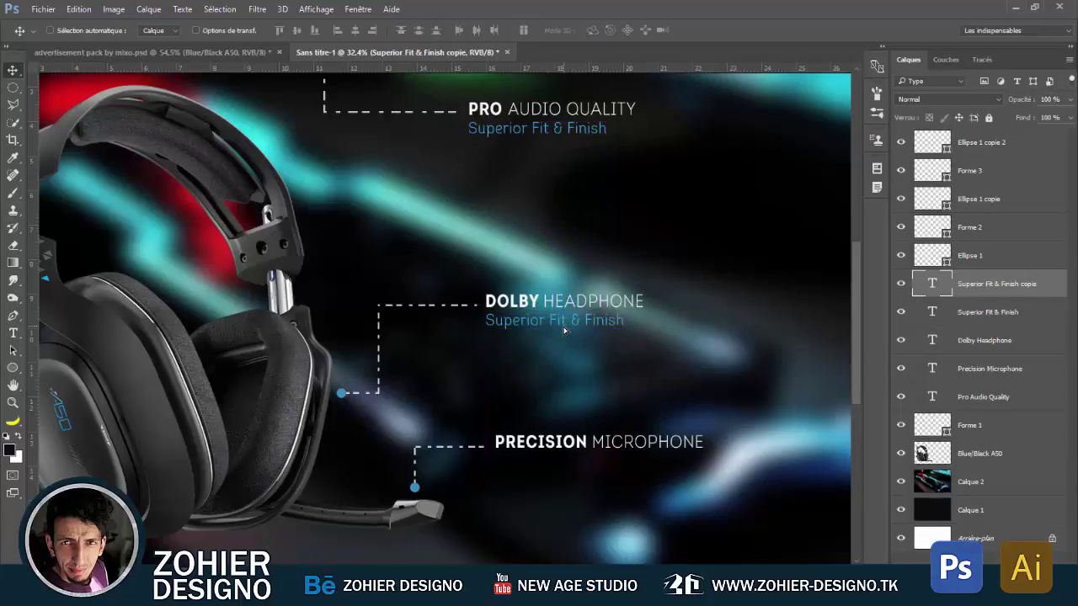
double_click(932, 284)
type("7.1 Surround Sound")
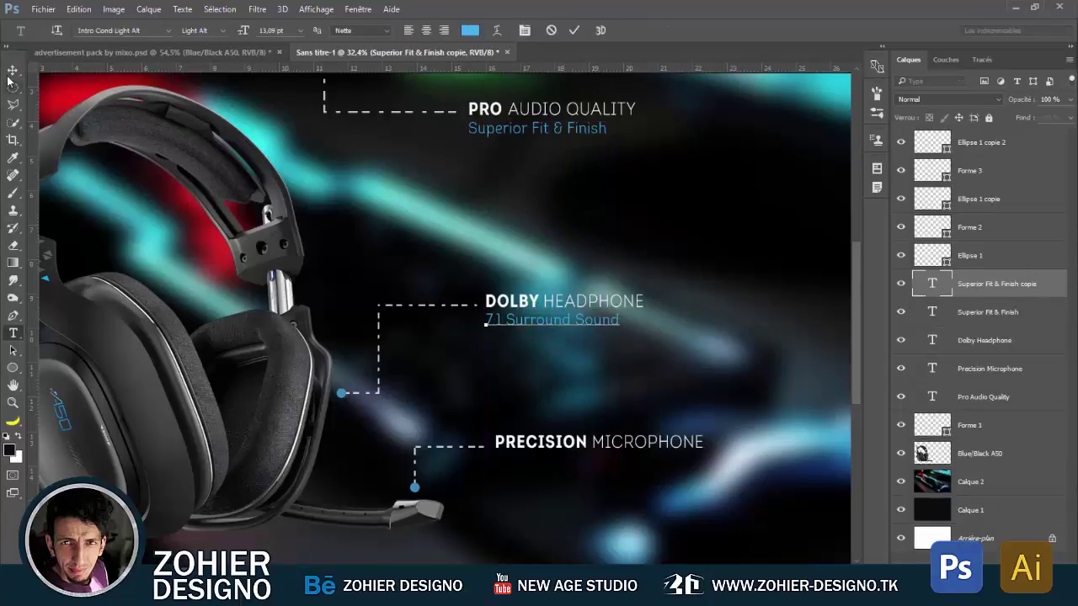
key("ctrl+Return")
scroll(615, 363, "down", 3)
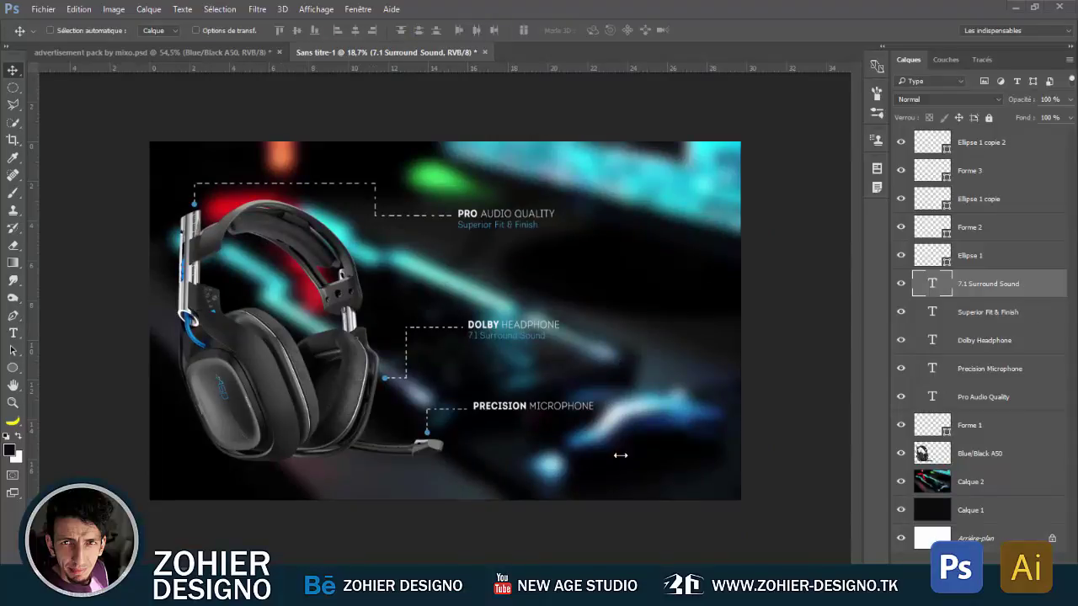
- Paste the teal bokeh texture and stretch it to fill the whole canvas
left_click(969, 142)
key("ctrl+v")
mouse_move(472, 337)
left_mouse_down()
mouse_move(229, 187)
mouse_move(721, 456)
mouse_move(727, 494)
left_mouse_up()
key("ctrl+t")
key("Return")
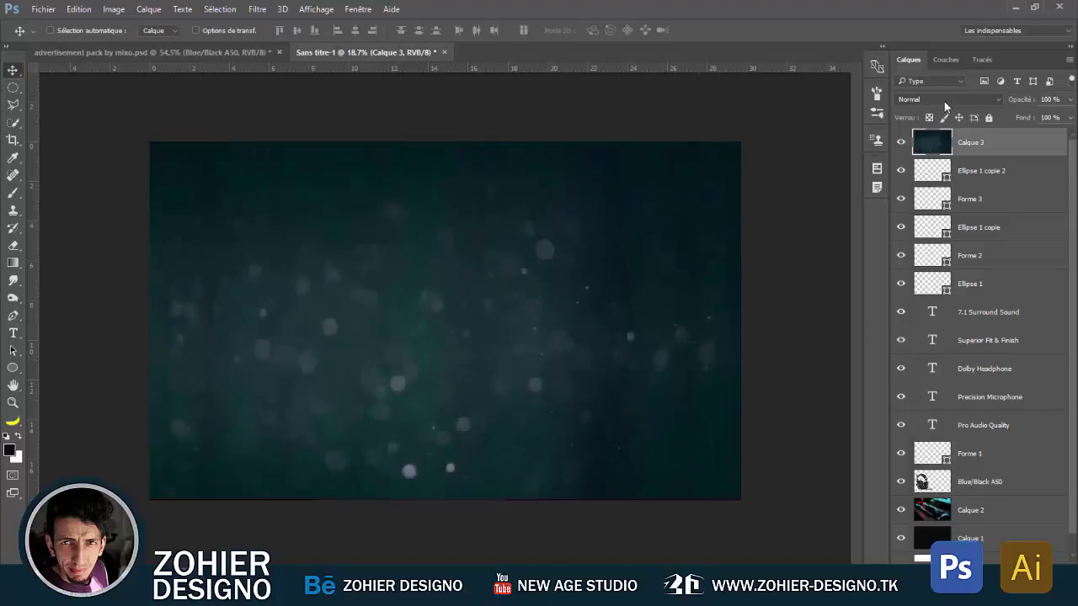
scroll(945, 103, "down", 4)
scroll(945, 102, "down", 4)
scroll(945, 103, "down", 5)
scroll(945, 103, "down", 6)
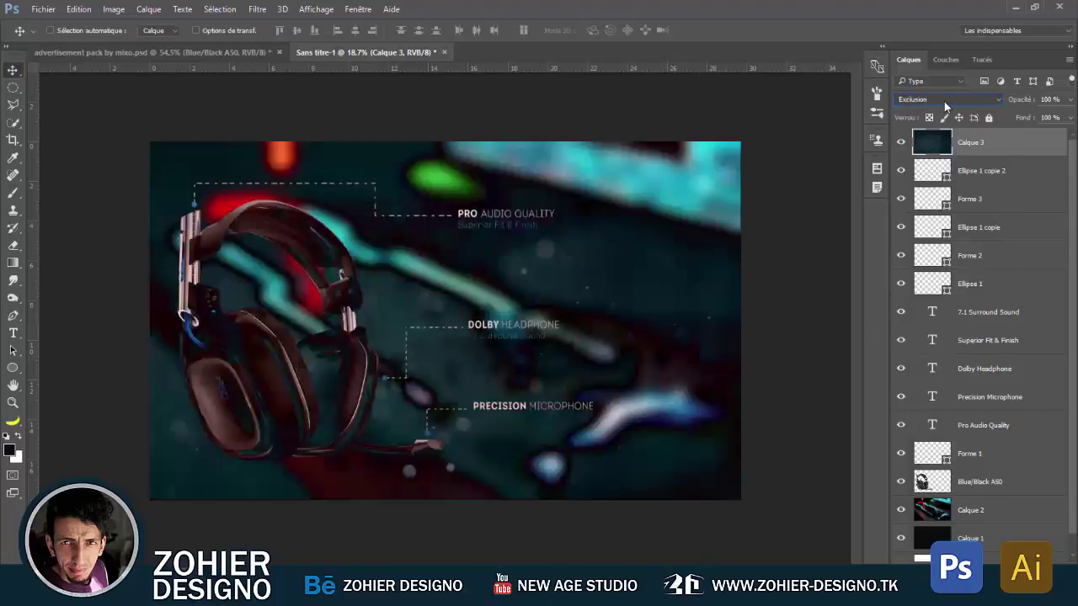
key("ctrl+t")
left_click_drag(741, 501, 758, 503)
key("Return")
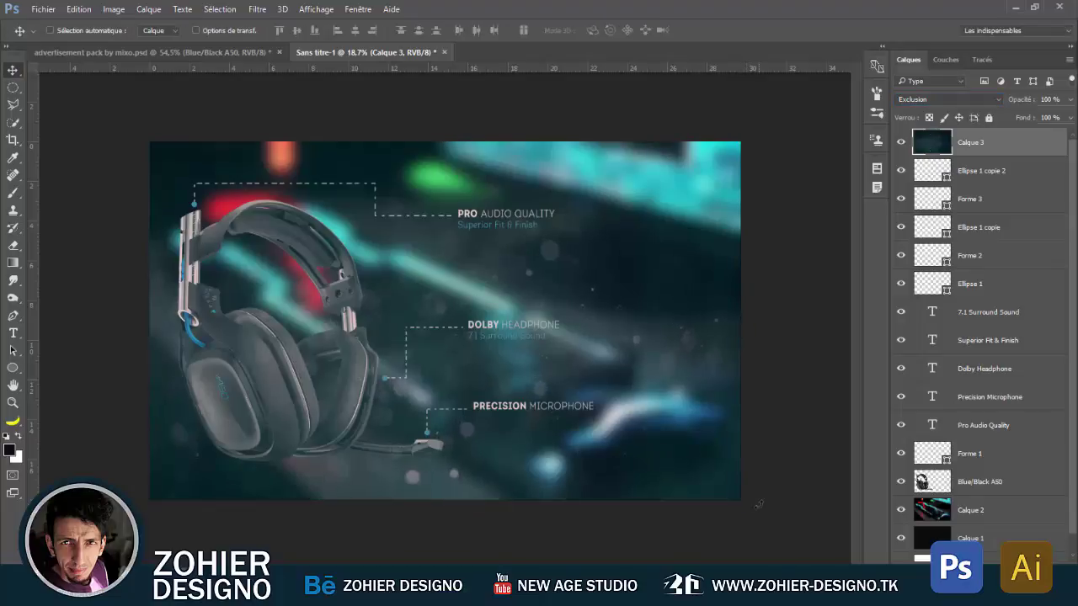
- Erase the texture from over the headset, then hide the Calque 3 overlay layer
left_click(13, 246)
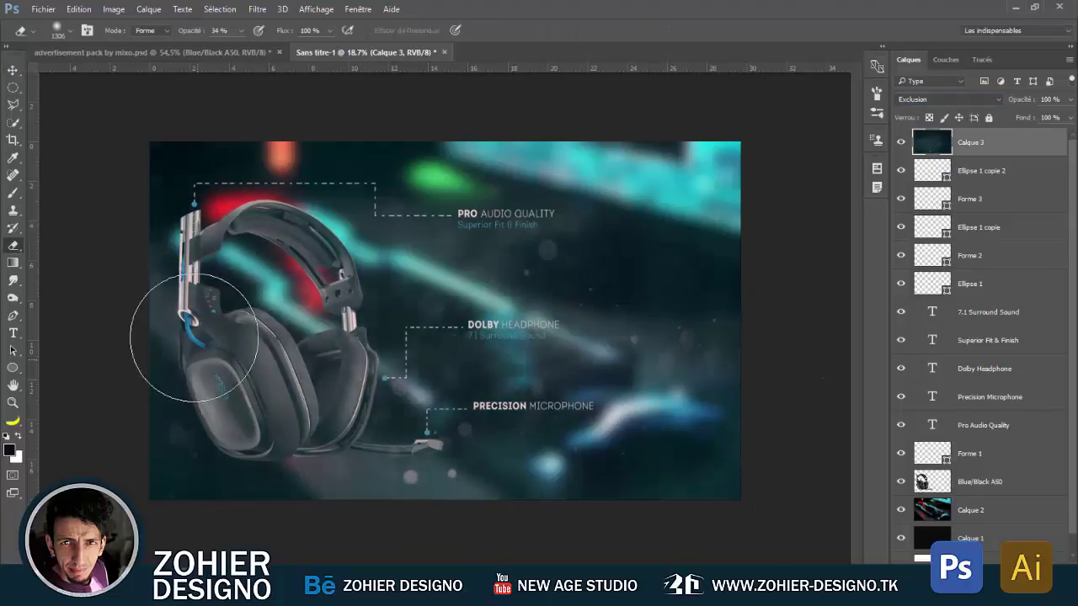
left_click_drag(259, 371, 455, 383)
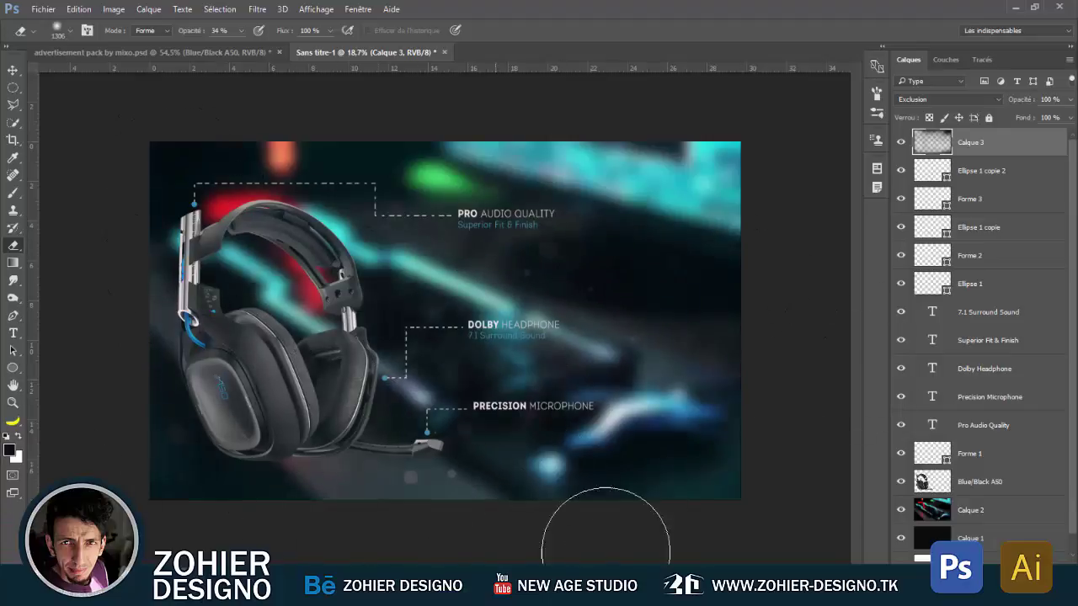
left_click(13, 70)
scroll(624, 292, "down", 1)
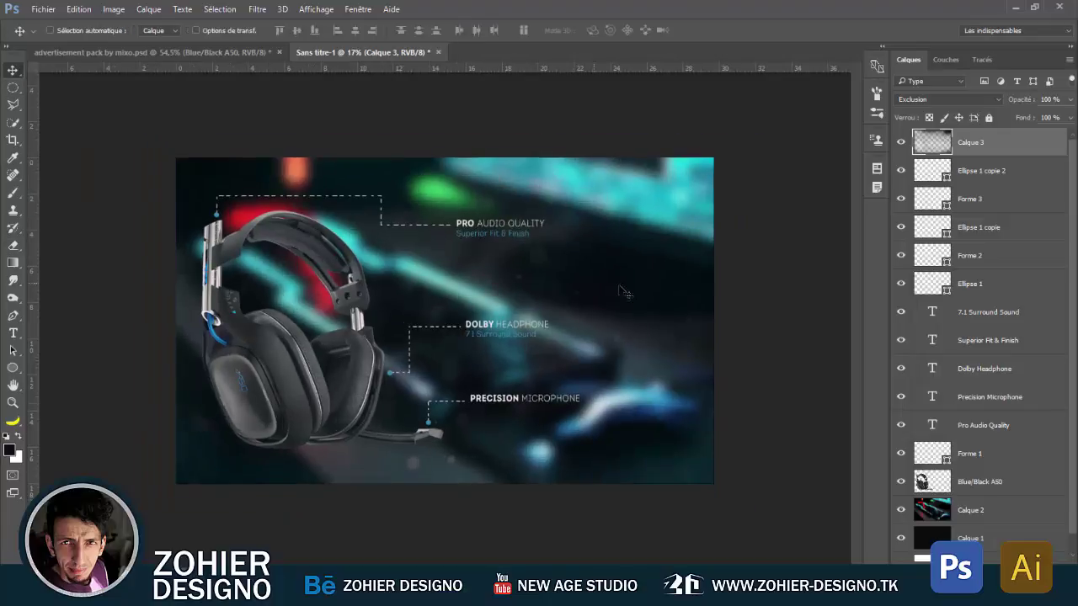
scroll(606, 373, "up", 1)
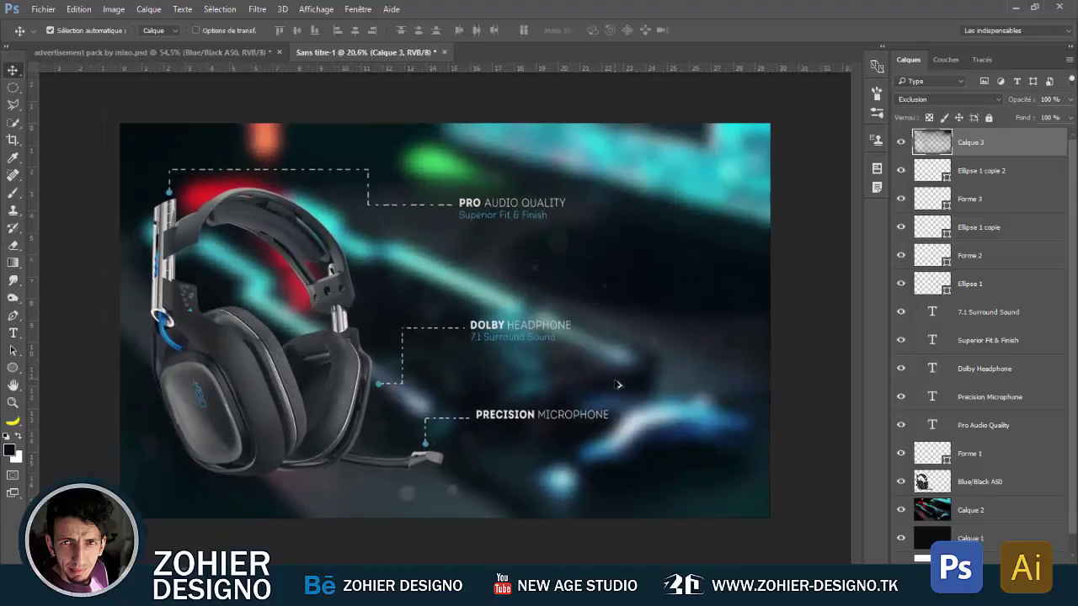
scroll(618, 384, "up", 1)
left_click(900, 146)
- Delete the lower corner anchor from the top callout's dashed line path
left_click(969, 510)
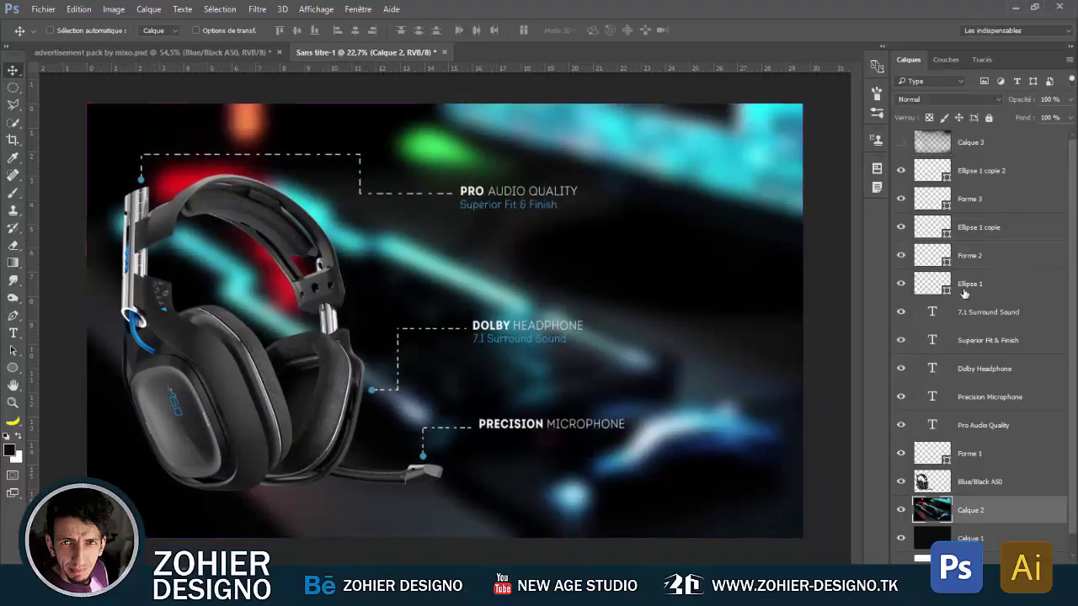
left_click(1011, 456)
key("p")
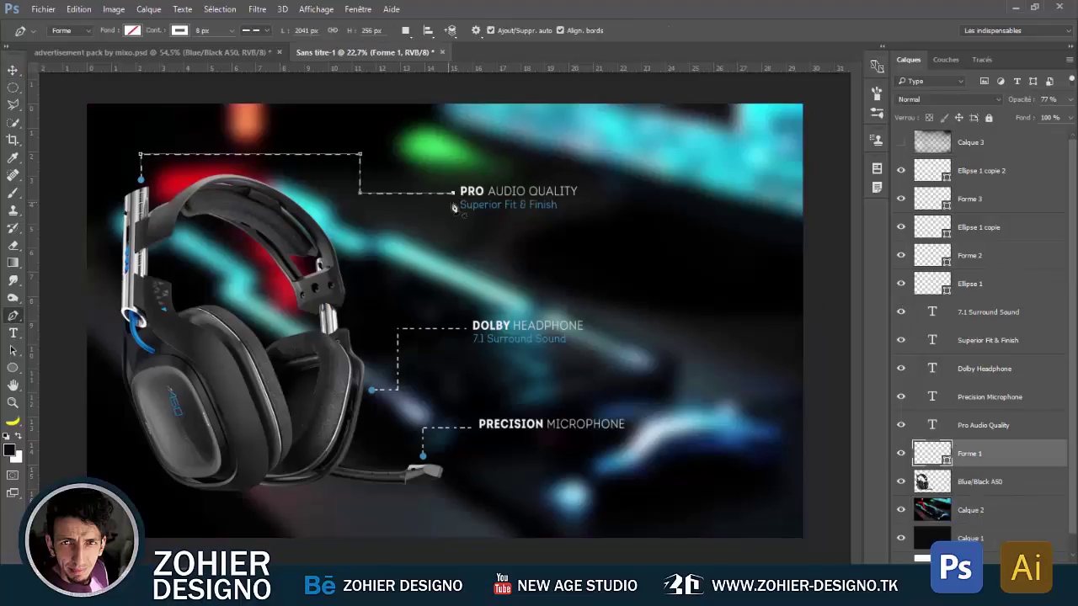
scroll(413, 192, "up", 6)
left_click(325, 180)
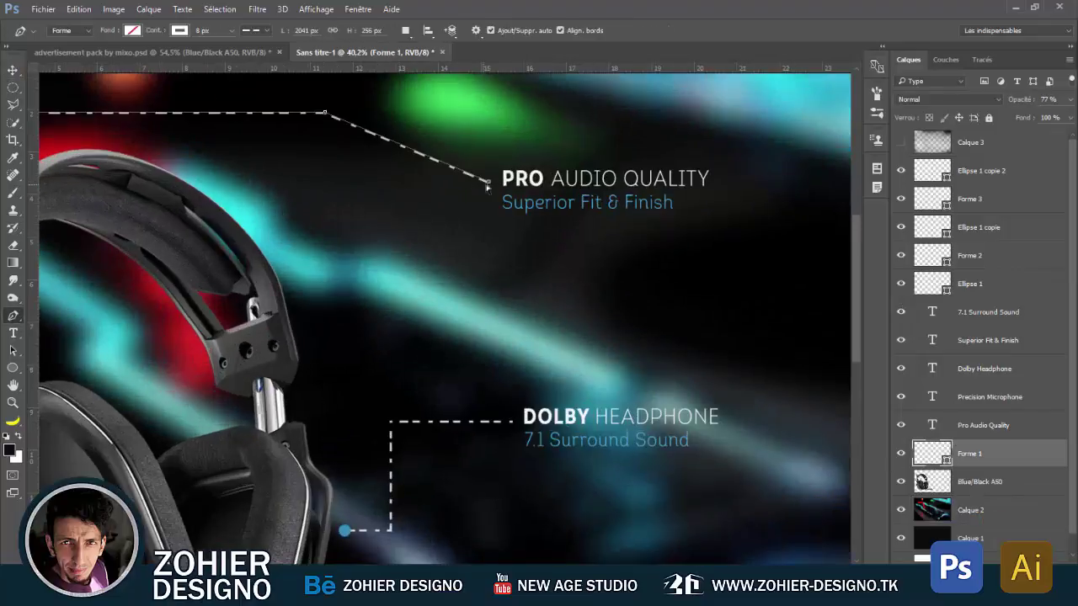
- Move PRO AUDIO QUALITY and its Superior Fit & Finish subtitle to the dashed line's end, then begin a new text line
key("v")
left_click(589, 178, "ctrl")
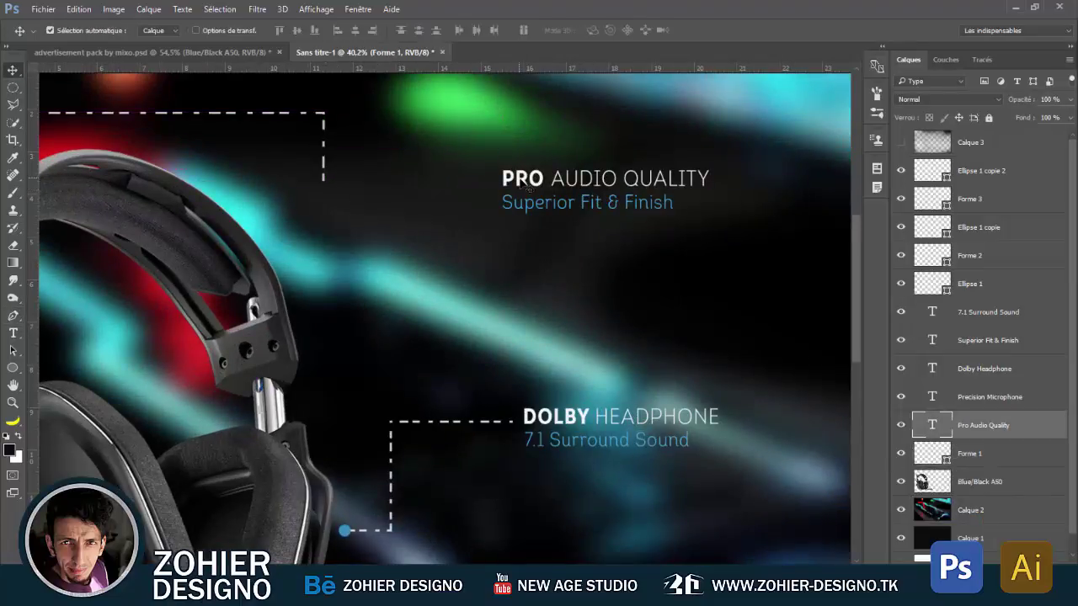
left_click(589, 202, "ctrl+shift")
left_click_drag(577, 176, 395, 196)
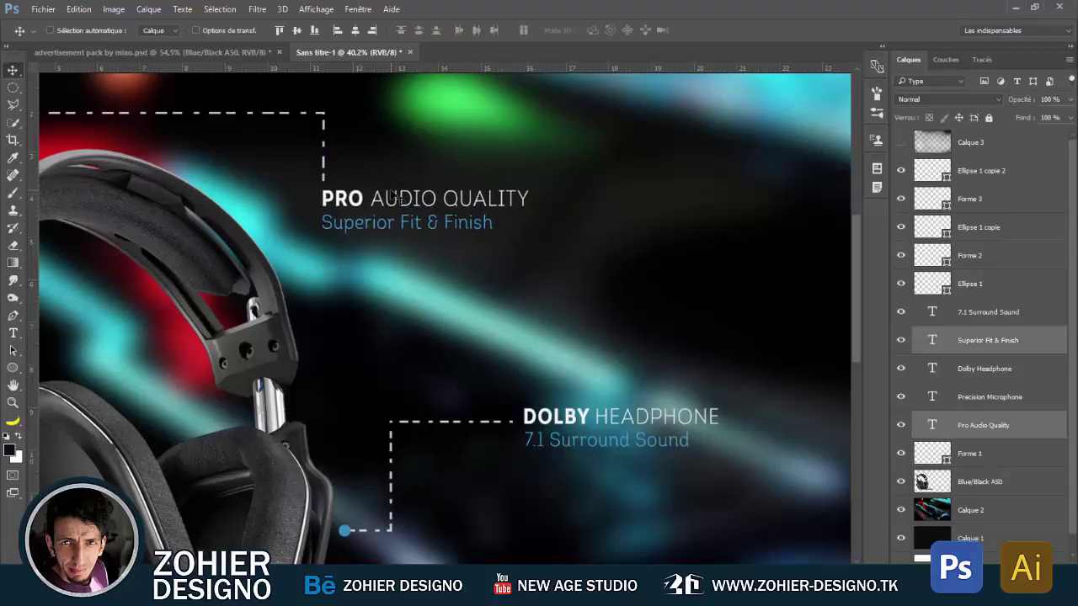
key("ctrl+0")
key("t")
left_click(537, 261)
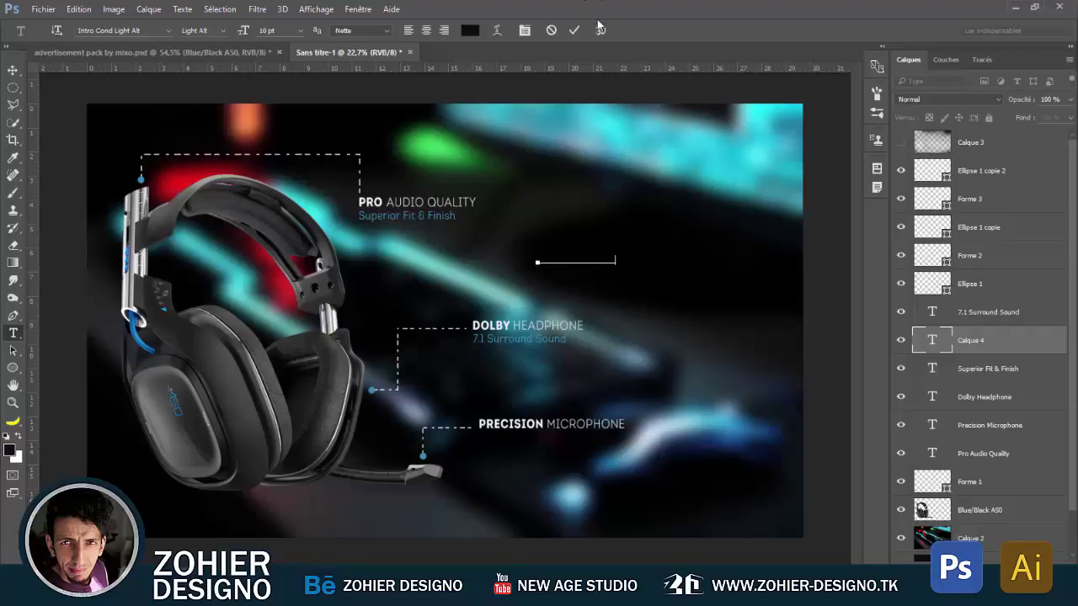
- Set ASTRO GAMING A50 in Intro Regular, enlarged and placed beside the headset
left_click(168, 30)
scroll(190, 202, "up", 3)
scroll(190, 202, "down", 2)
left_click(195, 313)
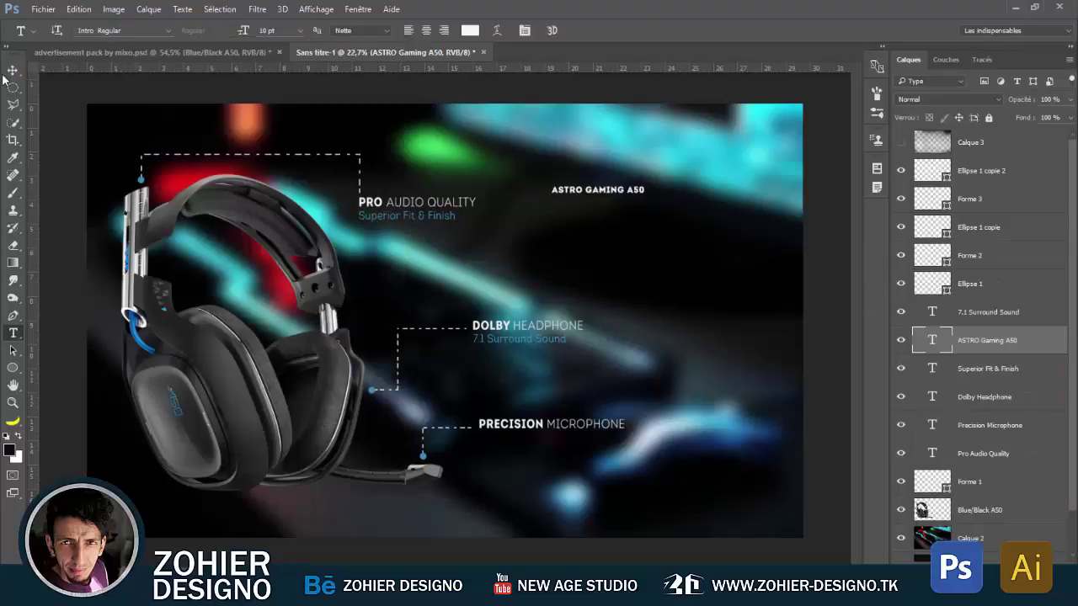
key("ctrl+t")
left_click_drag(645, 185, 759, 175)
left_click_drag(640, 185, 647, 231)
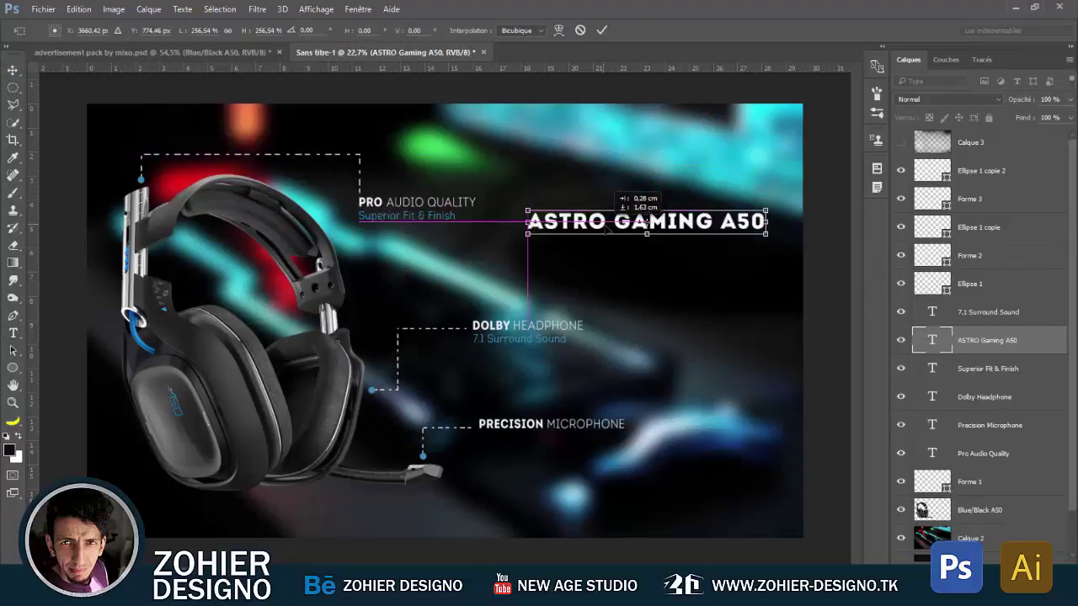
key("Return")
- Move the PRO AUDIO QUALITY title and subtitle back up to meet the top callout line
scroll(423, 175, "up", 2)
scroll(423, 175, "up", 1)
left_click(379, 197)
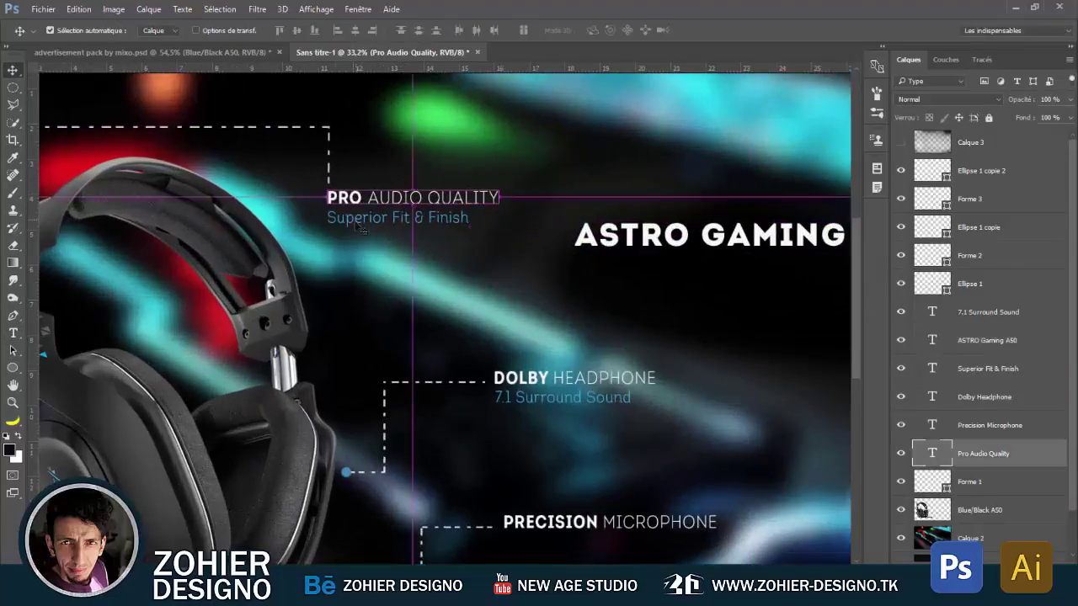
left_click(371, 218, "shift")
mouse_move(356, 223)
left_mouse_down()
mouse_move(366, 149)
mouse_move(329, 160)
left_mouse_up()
key("p")
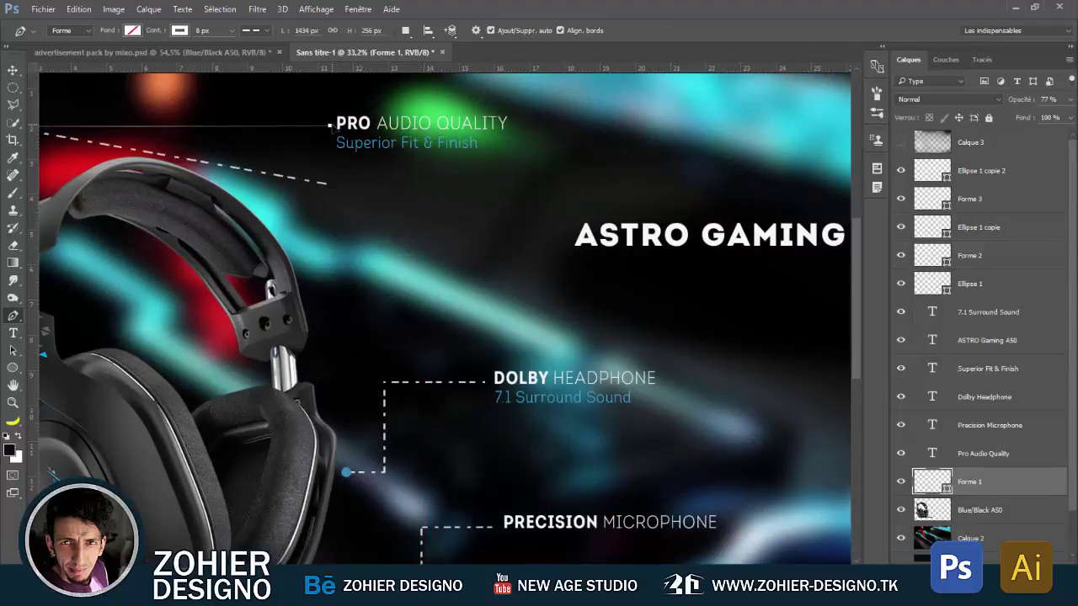
key("v")
scroll(581, 232, "down", 3)
- Enlarge the headline slightly, colour A50 with a sampled blue, and duplicate the headline below
left_click(581, 231)
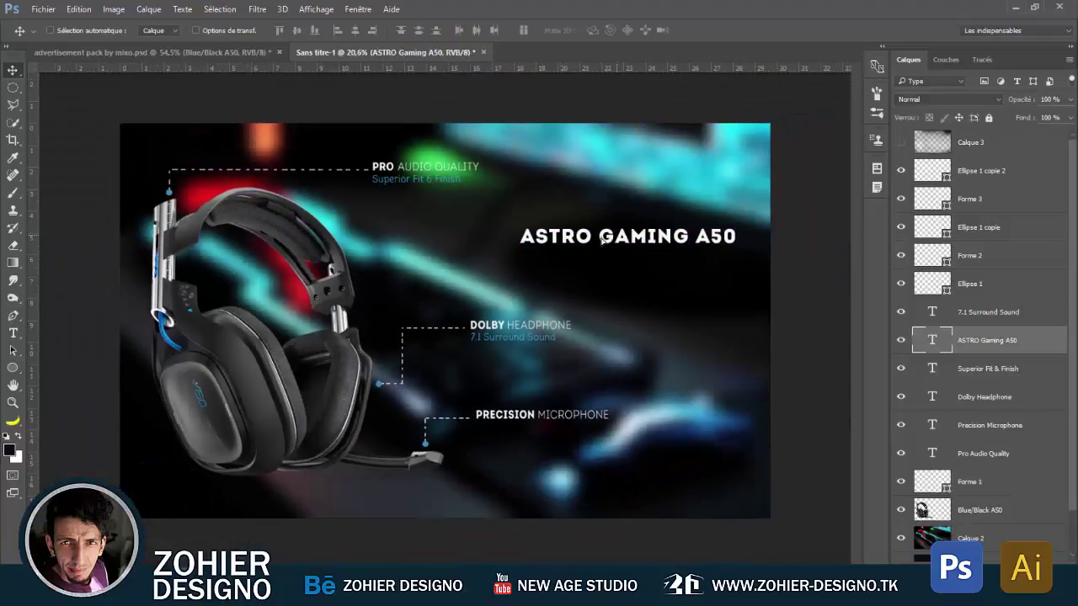
key("ctrl+t")
left_click_drag(665, 223, 712, 208)
key("Return")
double_click(684, 229)
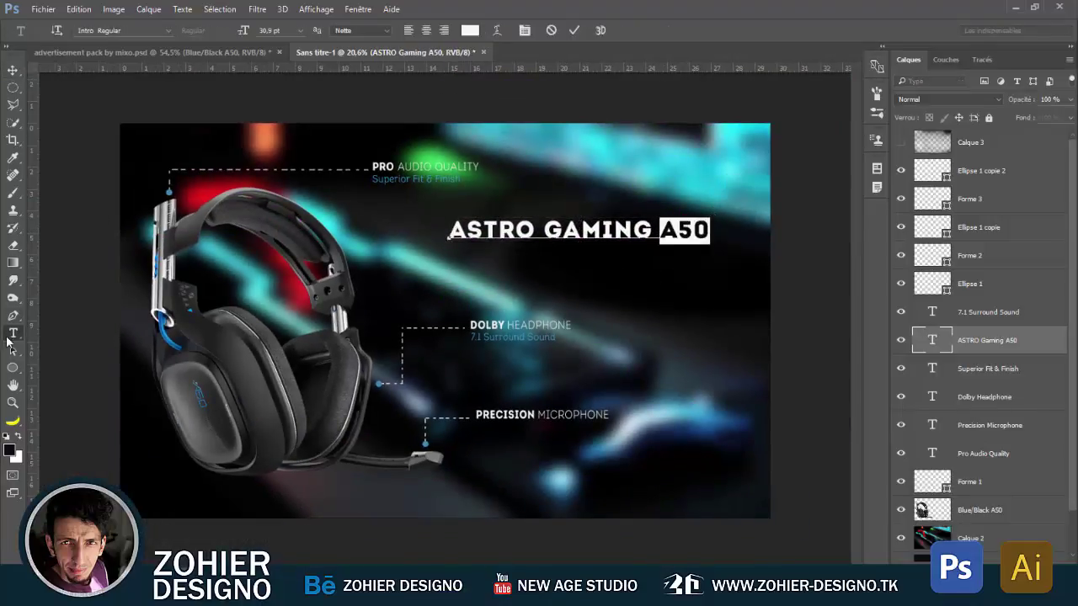
left_click(470, 30)
left_click(170, 189)
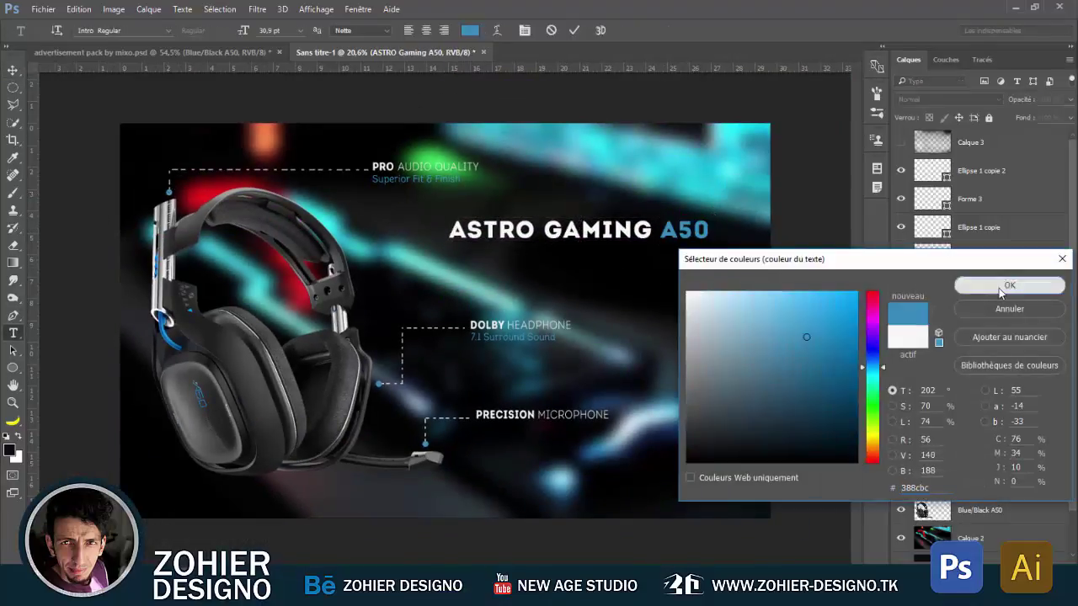
left_click(1010, 284)
key("ctrl+Return")
key("v")
mouse_move(581, 229)
left_mouse_down()
mouse_move(592, 236)
mouse_move(592, 268)
left_mouse_up()
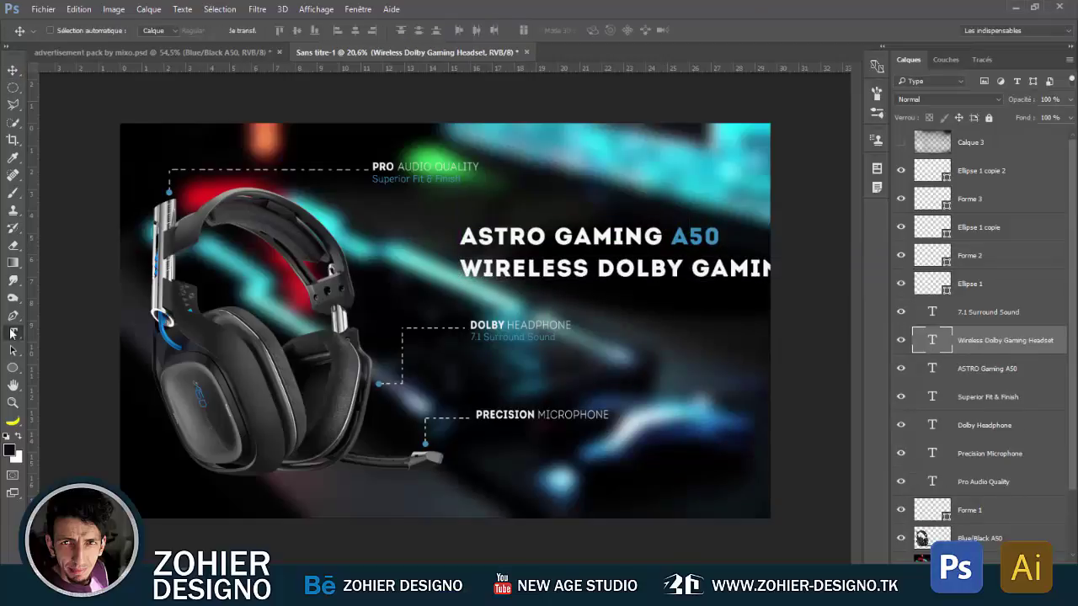
- Set the second line in Humnst777 Lt BT Light and resize it to match the headline's width
left_click(168, 31)
left_click(178, 227)
left_click_drag(247, 32, 221, 32)
key("v")
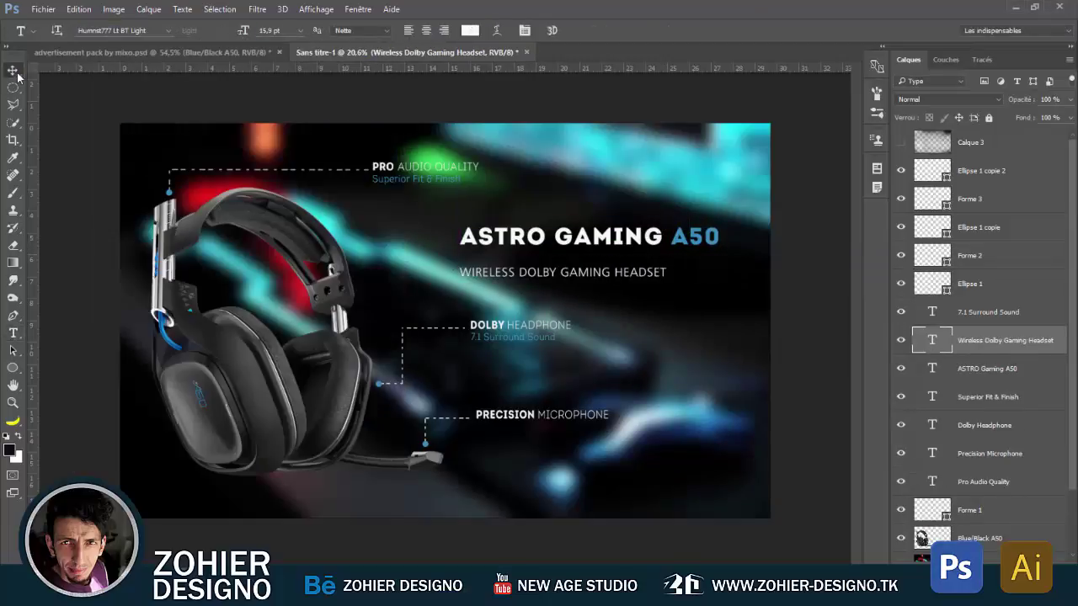
left_click_drag(590, 268, 589, 251)
scroll(646, 252, "up", 2)
key("ctrl+t")
left_click_drag(677, 264, 727, 267)
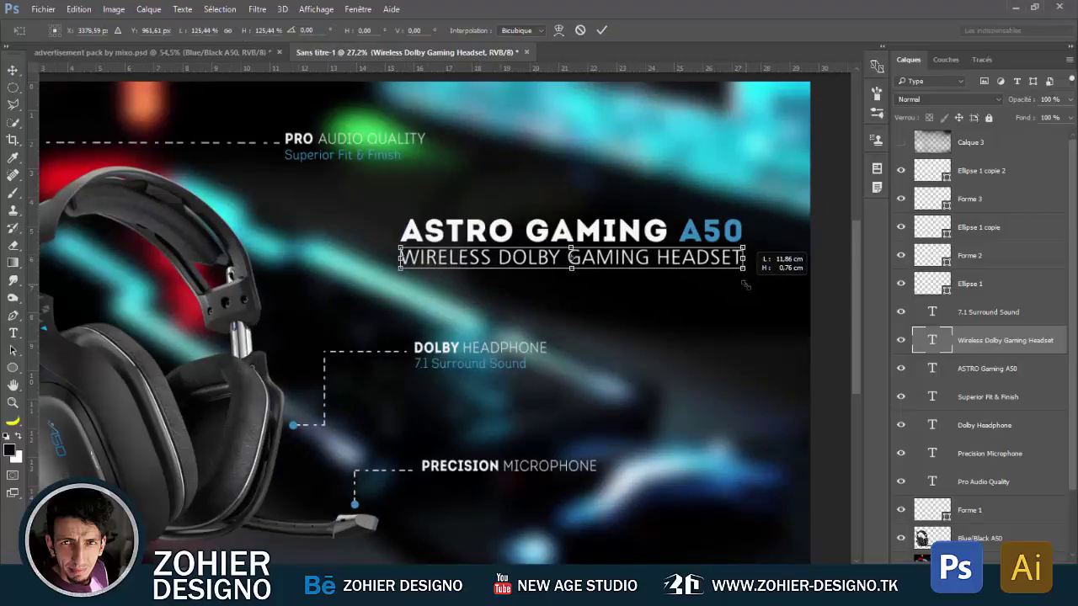
key("Return")
- Hide the Calque 3 overlay layer
scroll(712, 259, "down", 2)
scroll(590, 295, "up", 1)
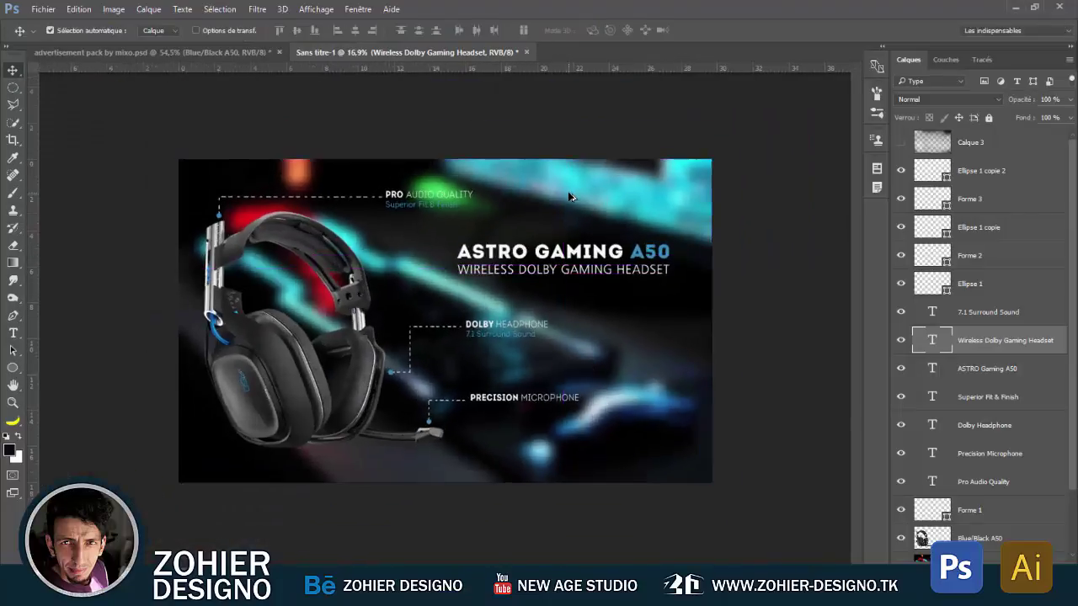
scroll(286, 386, "up", 1)
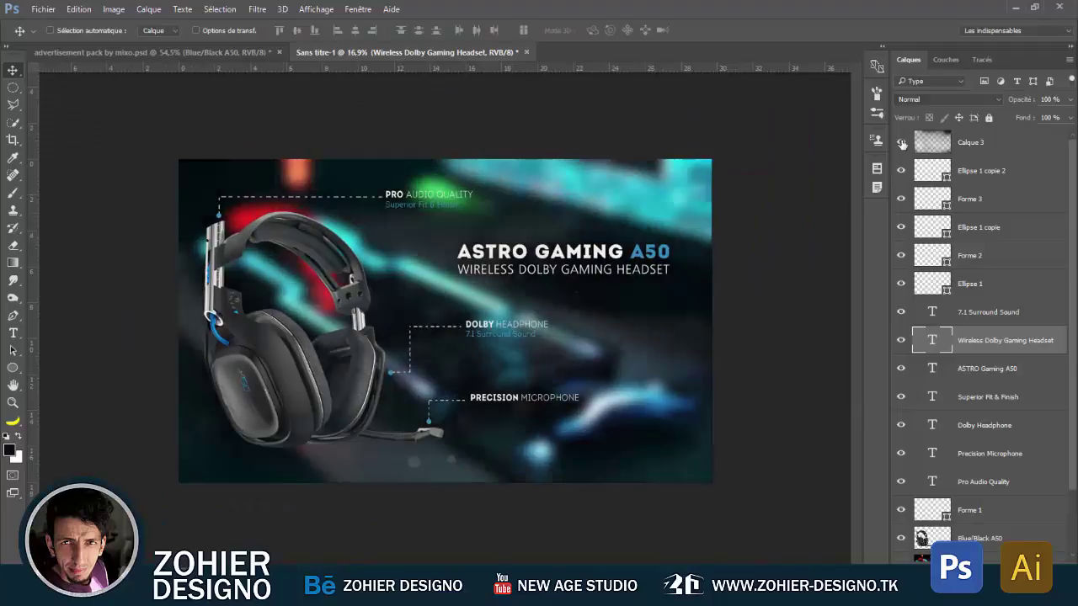
scroll(286, 386, "up", 1)
scroll(286, 386, "up", 1)
left_click(990, 313)
- Duplicate the title and subtitle, enlarge the copies, fade them, and offset them slightly behind the originals
left_click(987, 368, "ctrl")
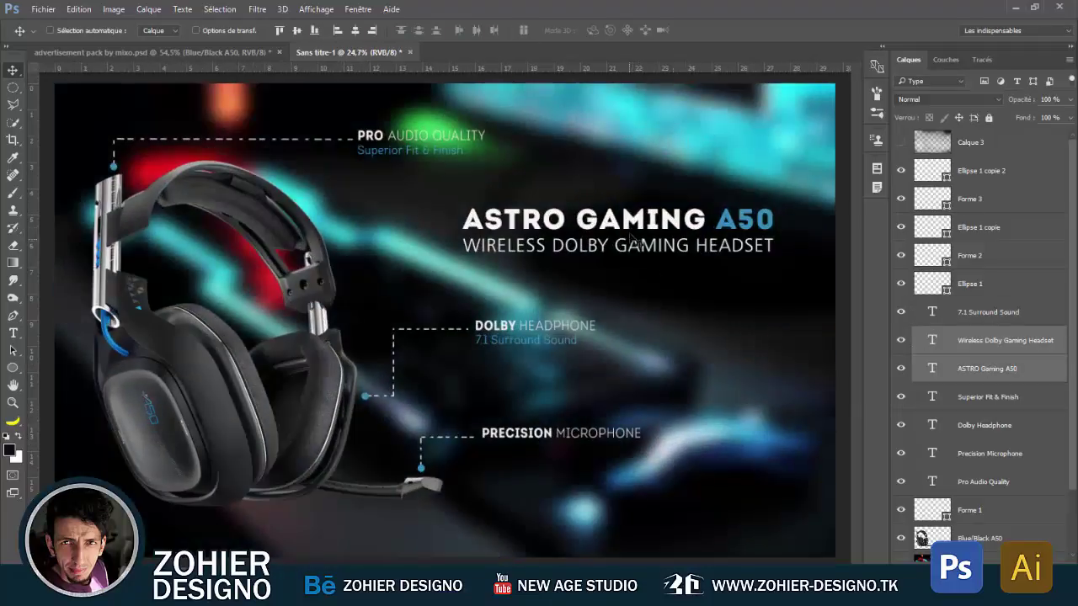
key("ctrl+alt+t")
key("Return")
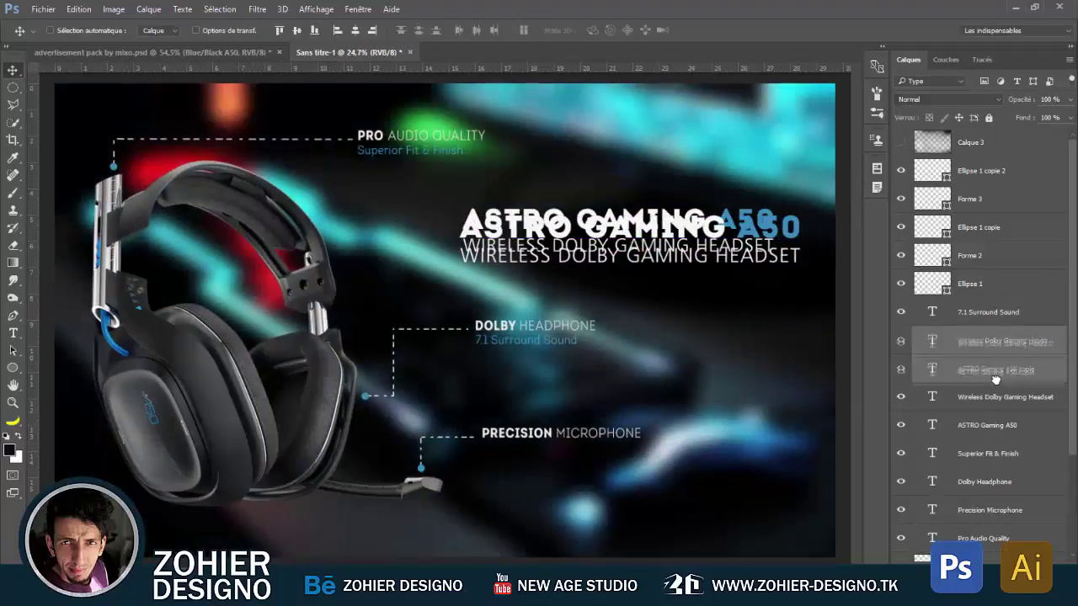
left_click_drag(994, 354, 994, 467)
left_click_drag(1021, 99, 962, 112)
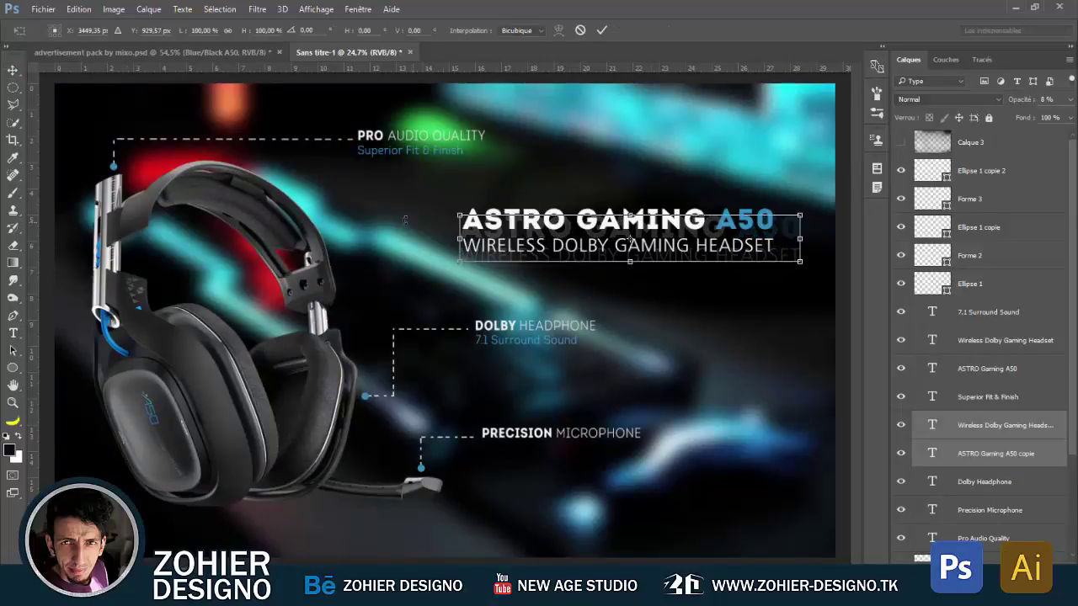
left_click_drag(669, 265, 673, 270)
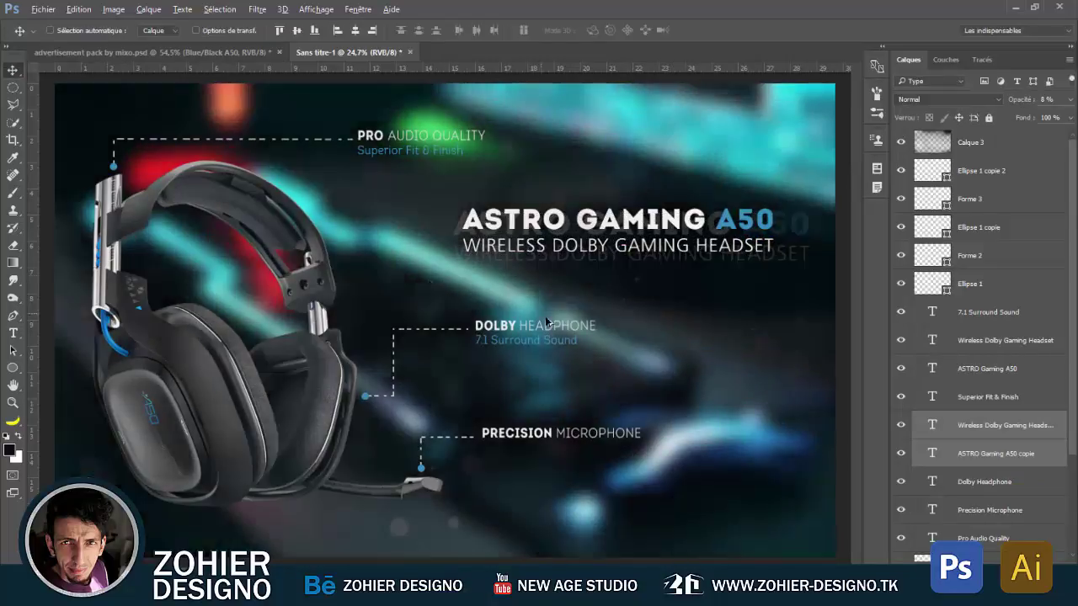
- Show Calque 3 again and merge all layers into a single background
left_click(901, 142)
scroll(855, 398, "down", 2)
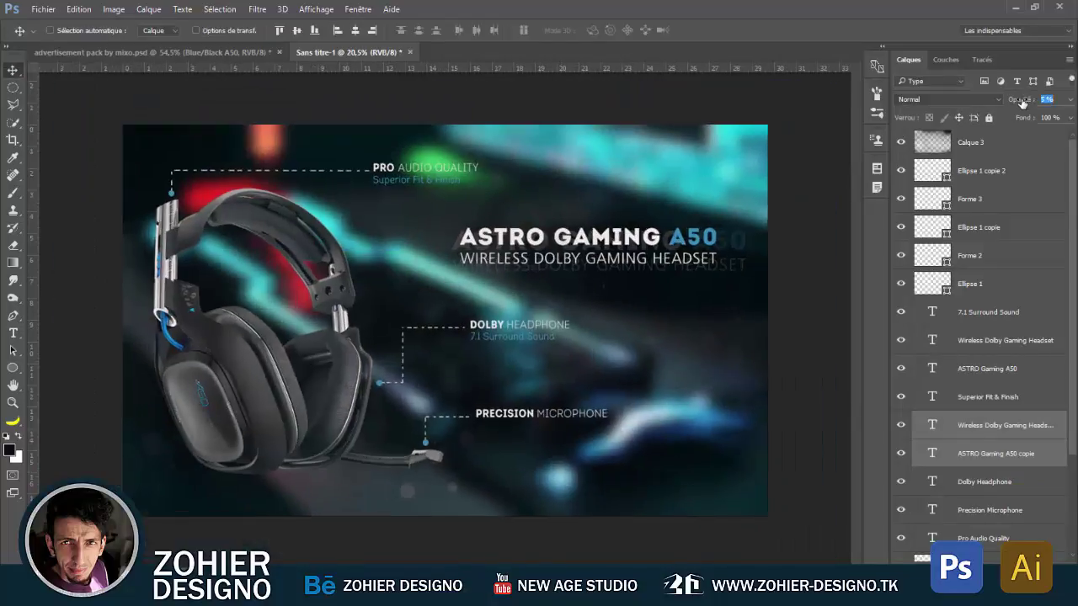
scroll(752, 225, "down", 1)
scroll(689, 291, "up", 1)
key("ctrl+shift+e")
- Apply Topaz Lens Effects' Tilt & Shift Flyer Mockup preset with Blur Amount 0.27 and Angle 35.64
left_click(257, 9)
mouse_move(276, 292)
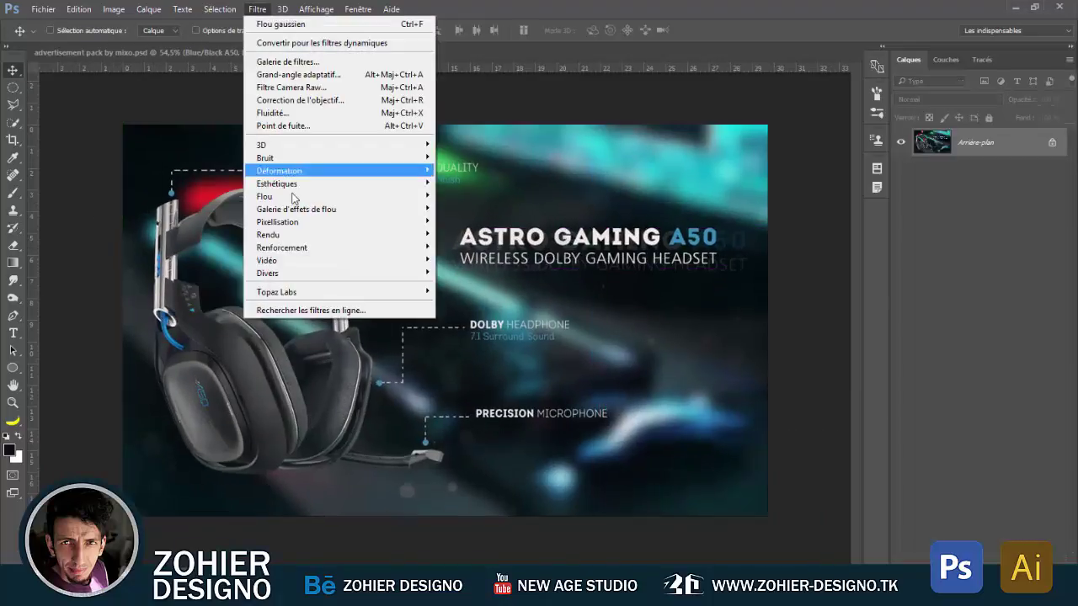
left_click(497, 318)
left_click(96, 238)
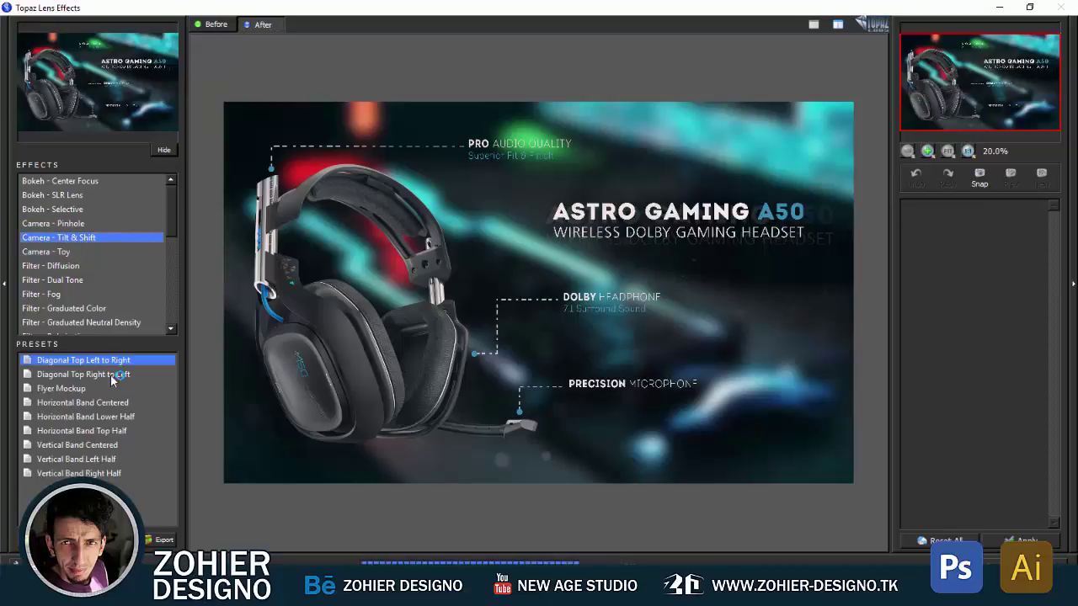
left_click(60, 388)
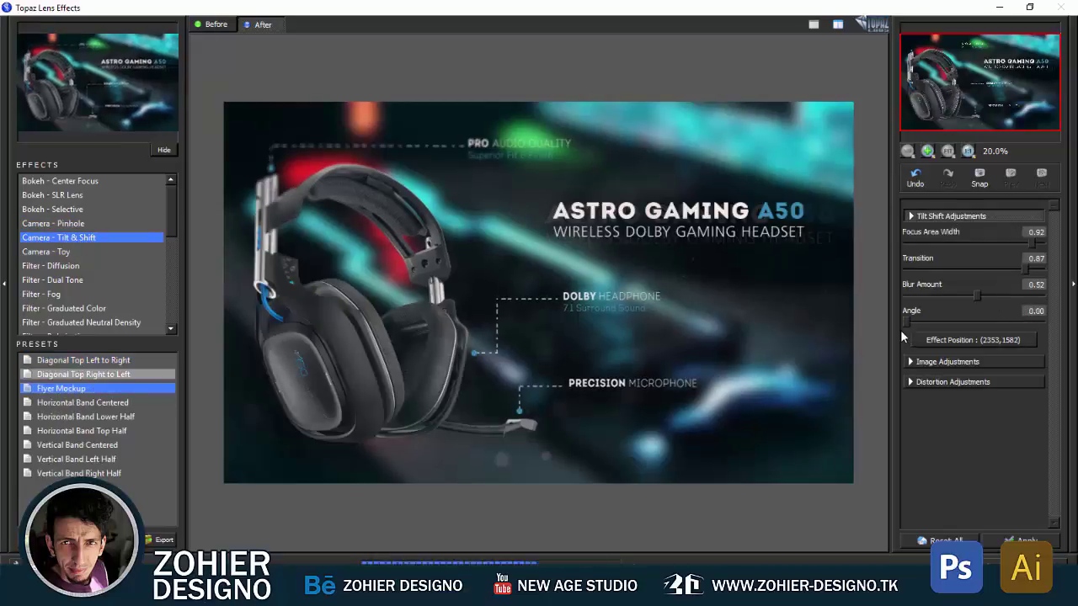
left_click_drag(977, 296, 935, 295)
left_click(1029, 240)
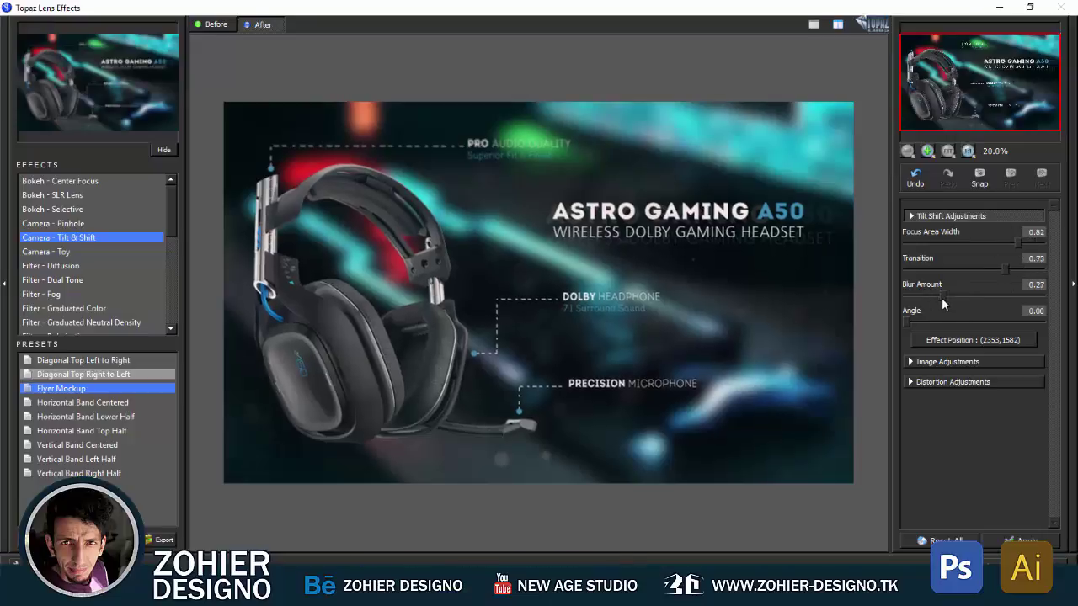
mouse_move(935, 297)
left_mouse_down()
mouse_move(922, 325)
mouse_move(947, 299)
mouse_move(927, 329)
mouse_move(952, 299)
left_mouse_up()
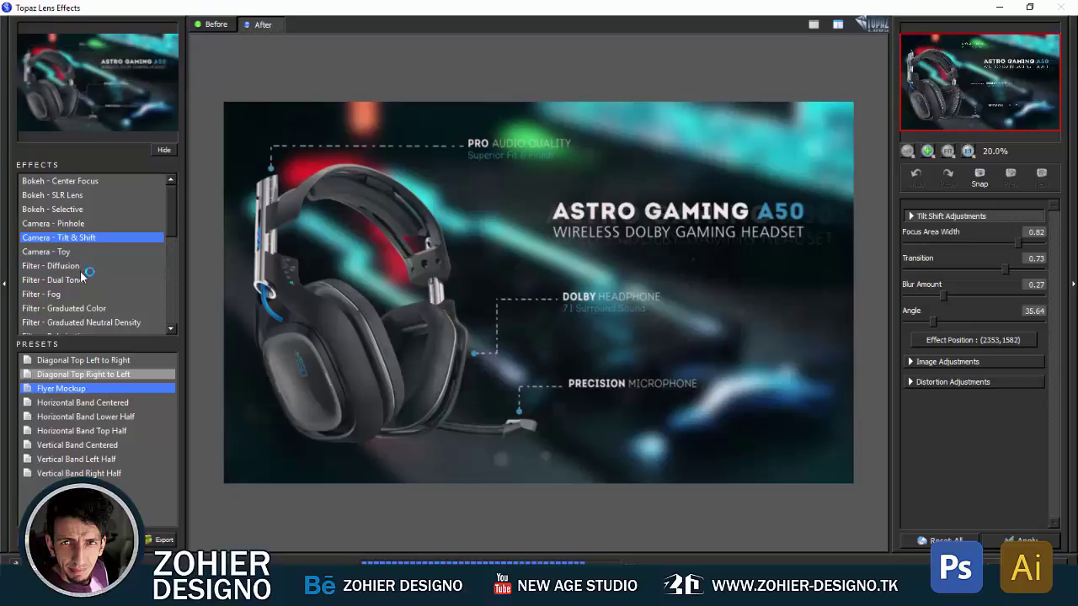
- Try the Ground Fog IV preset and reduce its fog amount to almost nothing
left_click(42, 294)
left_click(63, 459)
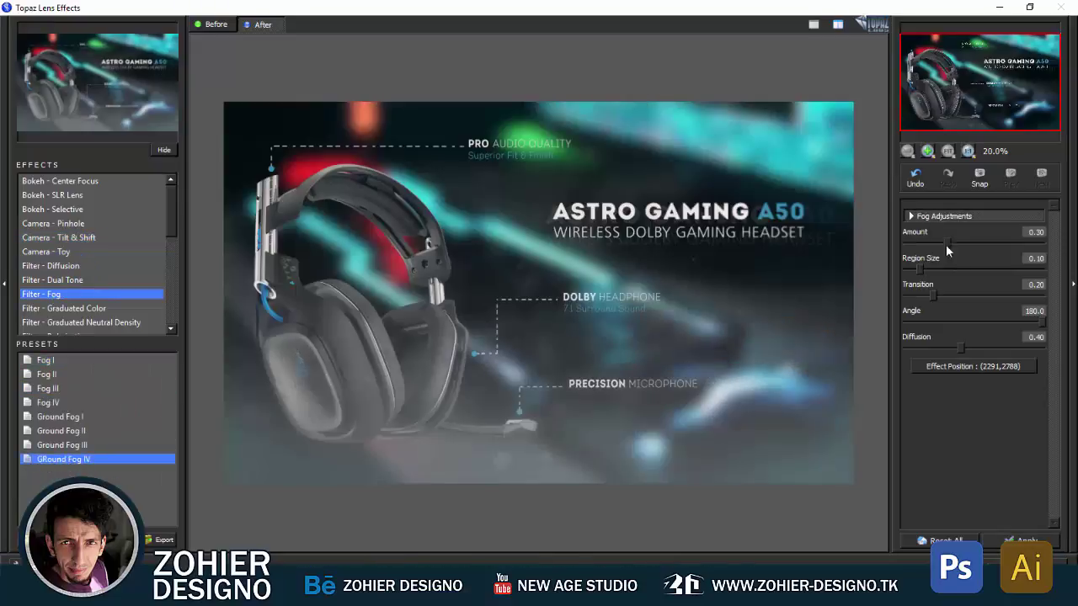
left_click_drag(924, 243, 911, 243)
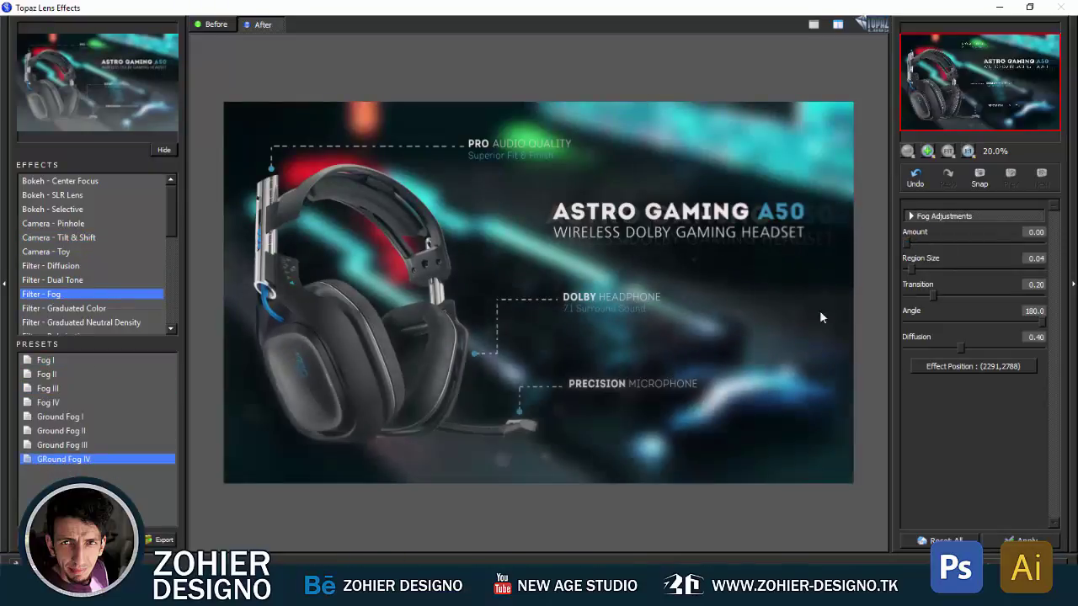
scroll(85, 253, "down", 2)
- Apply the Single Tone Cool Tone II tint after trying Graduated Color
left_click(64, 223)
left_click(64, 280)
scroll(127, 389, "down", 2)
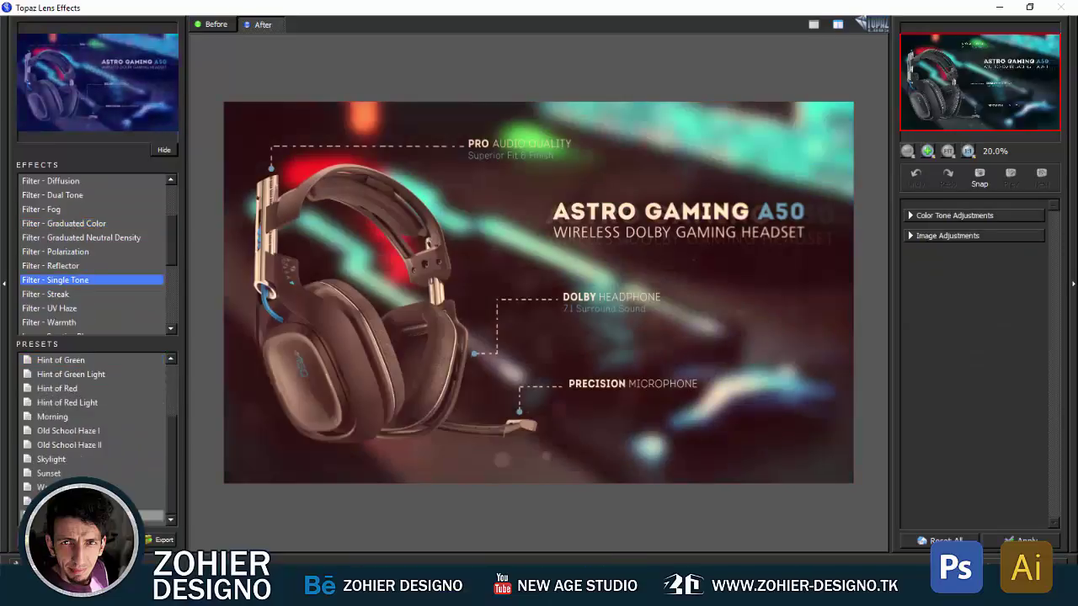
scroll(84, 375, "up", 2)
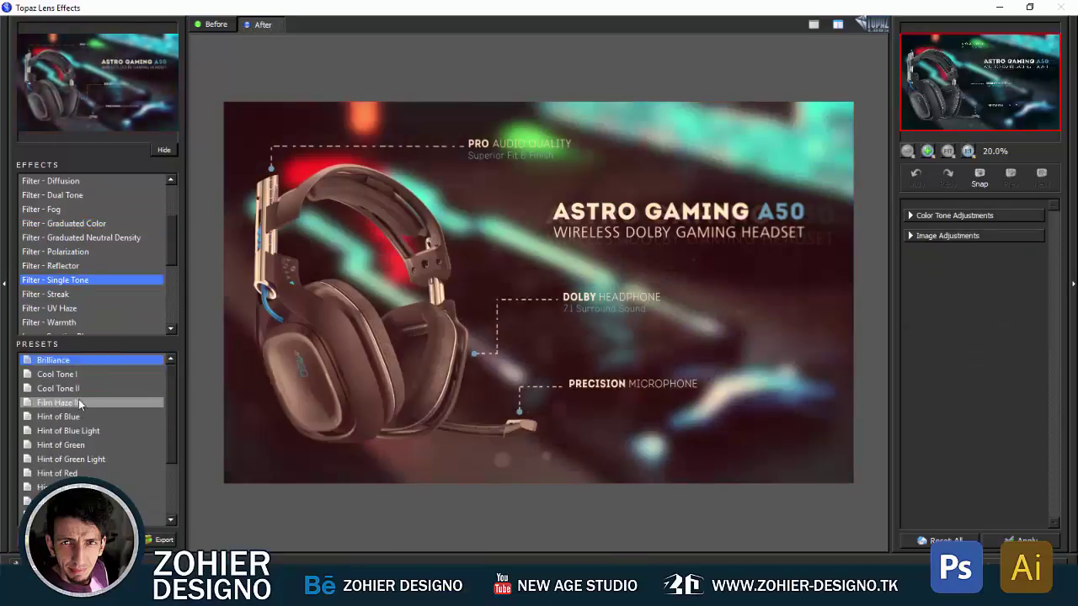
left_click(80, 388)
- Try the Hint of Grain preset, then turn the grain amount down to zero
scroll(88, 328, "down", 2)
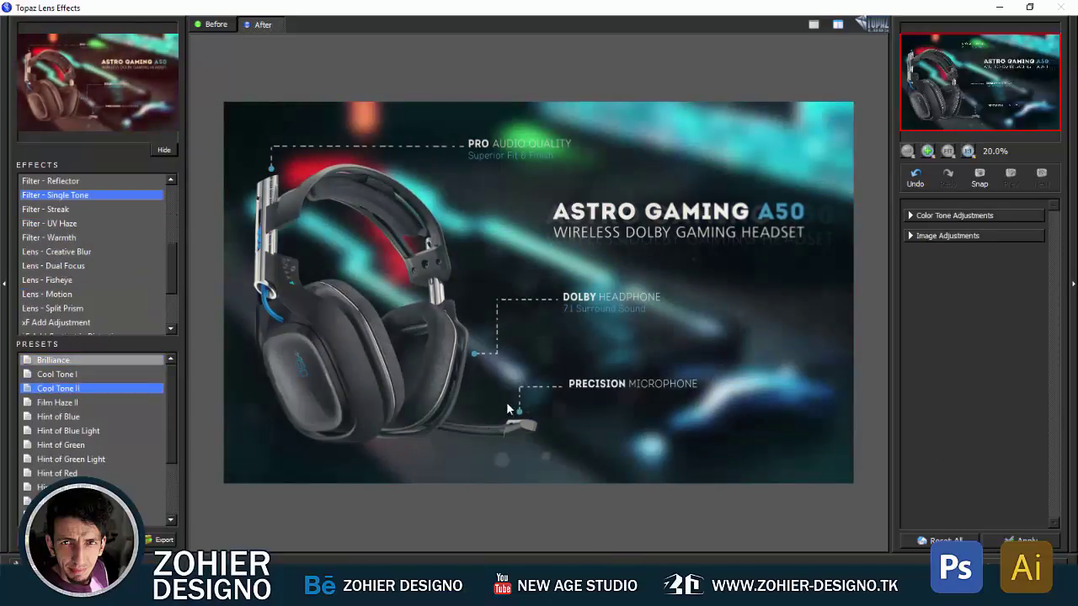
scroll(60, 263, "down", 2)
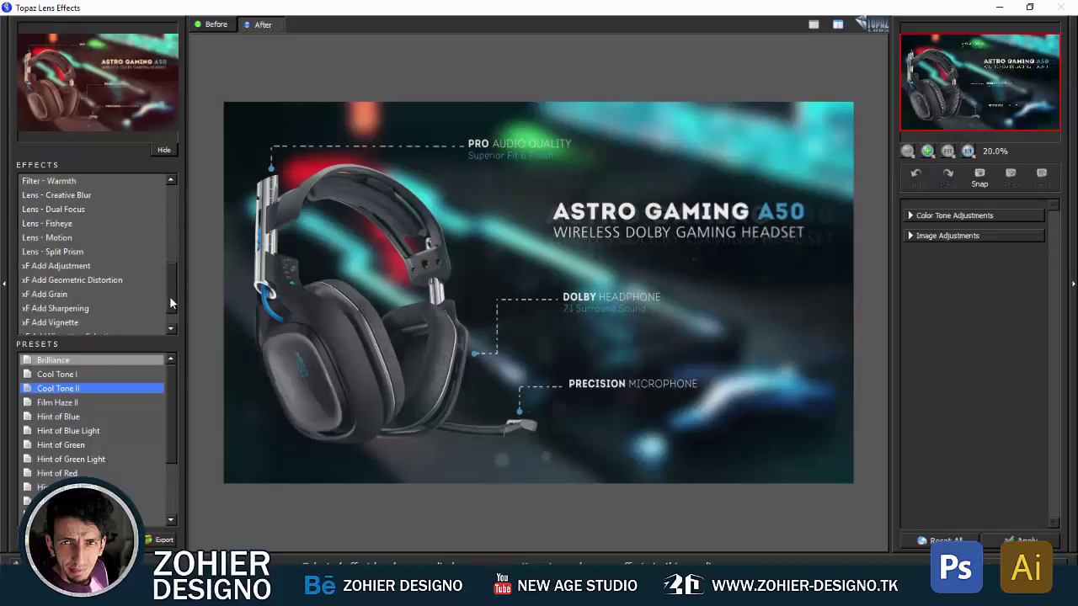
left_click(69, 295)
left_click(85, 374)
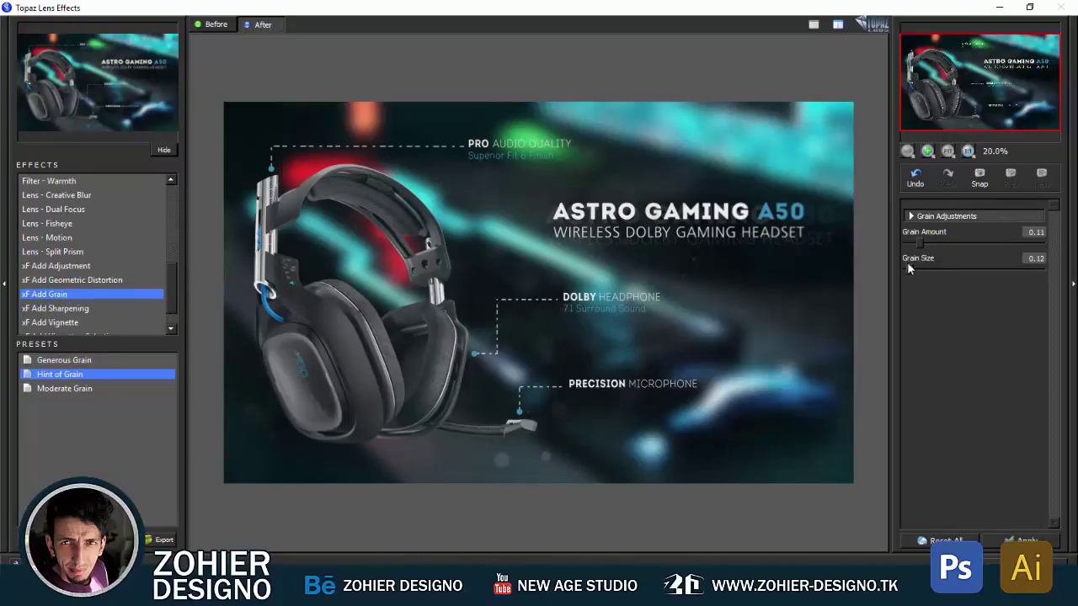
left_click(911, 241)
left_click(908, 269)
- Add the Light Blur pinhole vignette, widen its area and lower the blur to 0.15
scroll(89, 290, "up", 1)
scroll(91, 283, "up", 1)
scroll(94, 279, "up", 3)
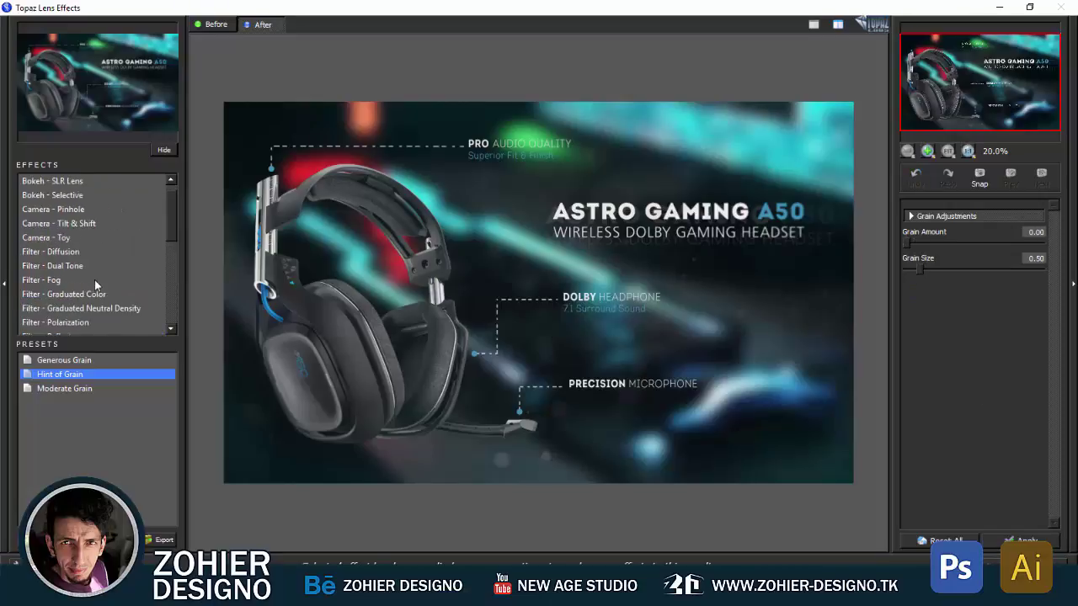
left_click(77, 210)
left_click(72, 402)
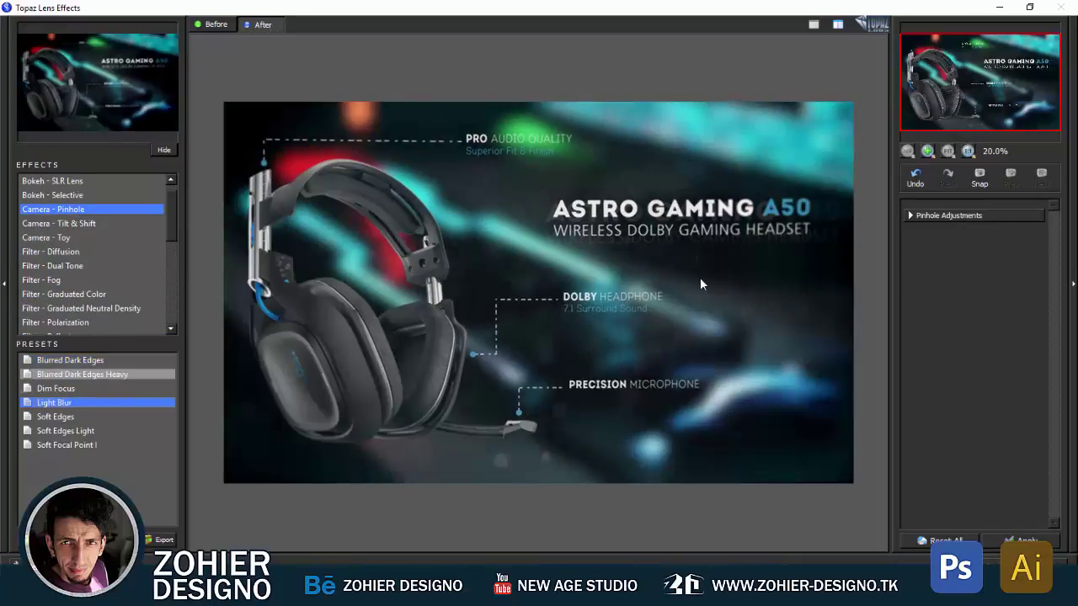
left_click_drag(1000, 243, 1019, 241)
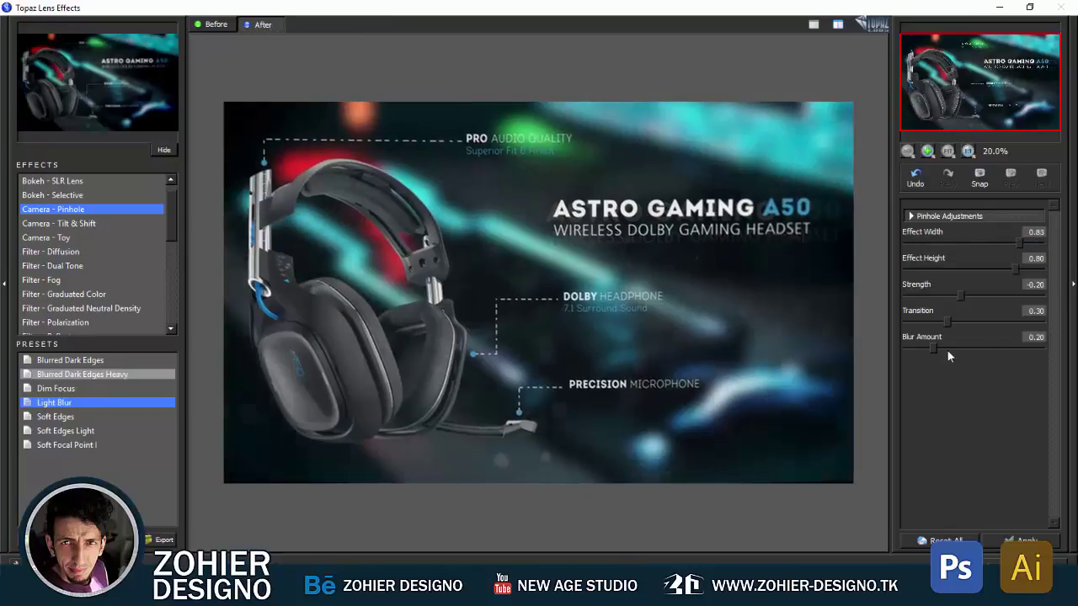
left_click_drag(934, 347, 928, 348)
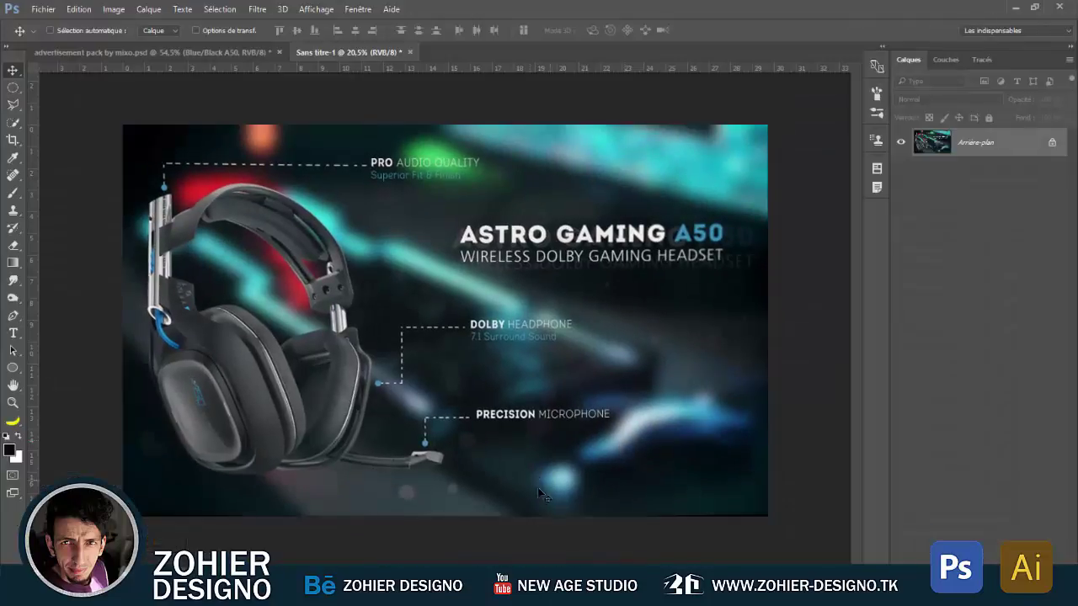
- Crop the ad by pulling its bottom edge up
key("c")
left_click_drag(445, 516, 498, 360)
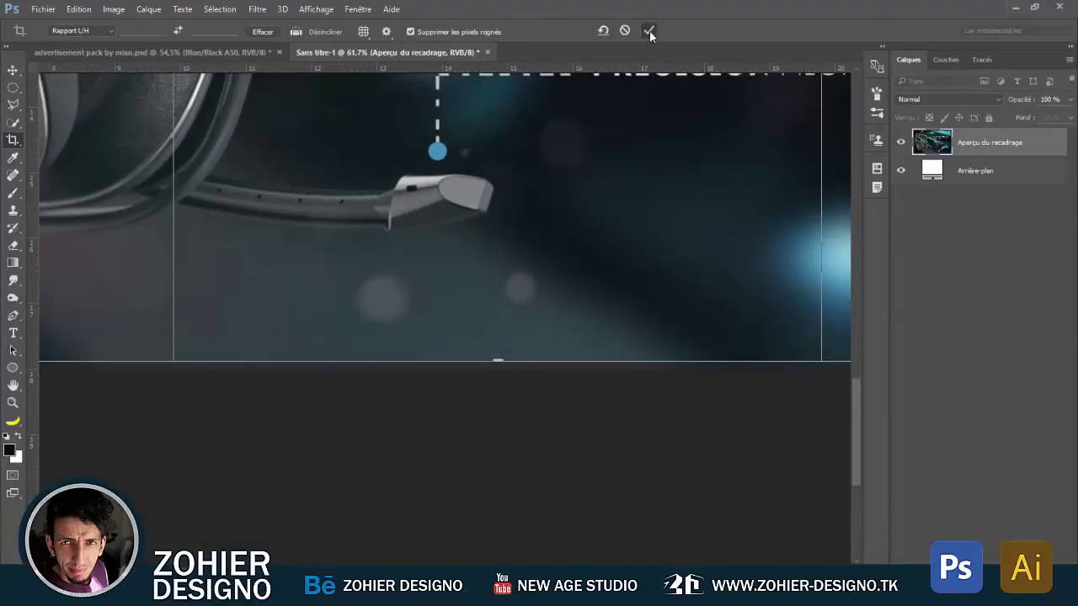
left_click(649, 30)
key("ctrl+0")
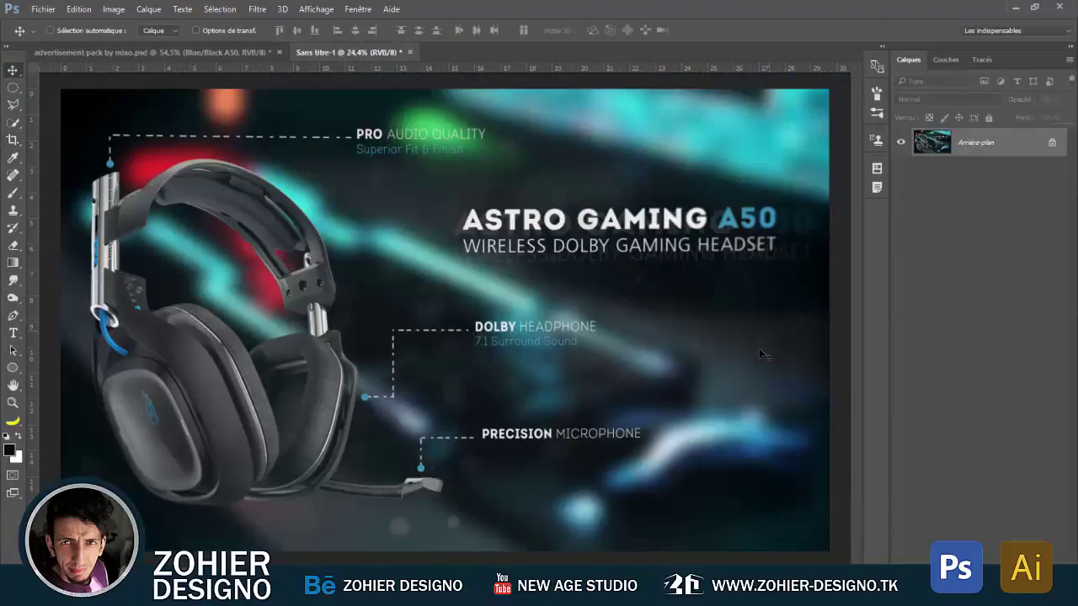
- Save the ad as 'Wireless Dolby Gaming Headset.jpg' in JPEG format
left_click(43, 8)
left_click(76, 158)
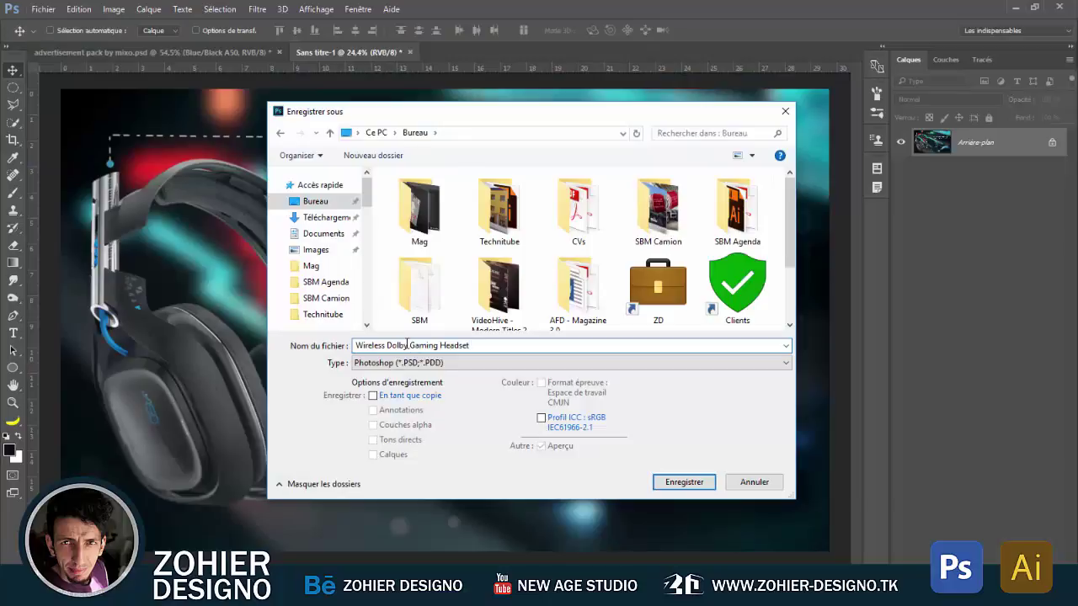
left_click(570, 362)
left_click(405, 480)
left_click(684, 482)
key("Return")
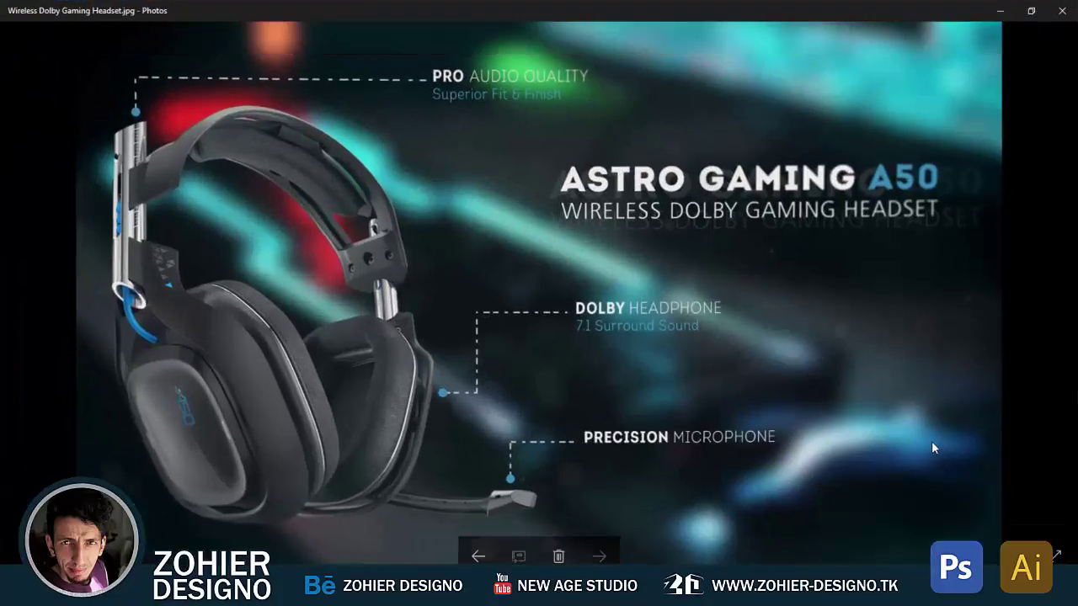
- Inspect the saved JPG in Photos, then close the viewer
scroll(932, 441, "up", 3)
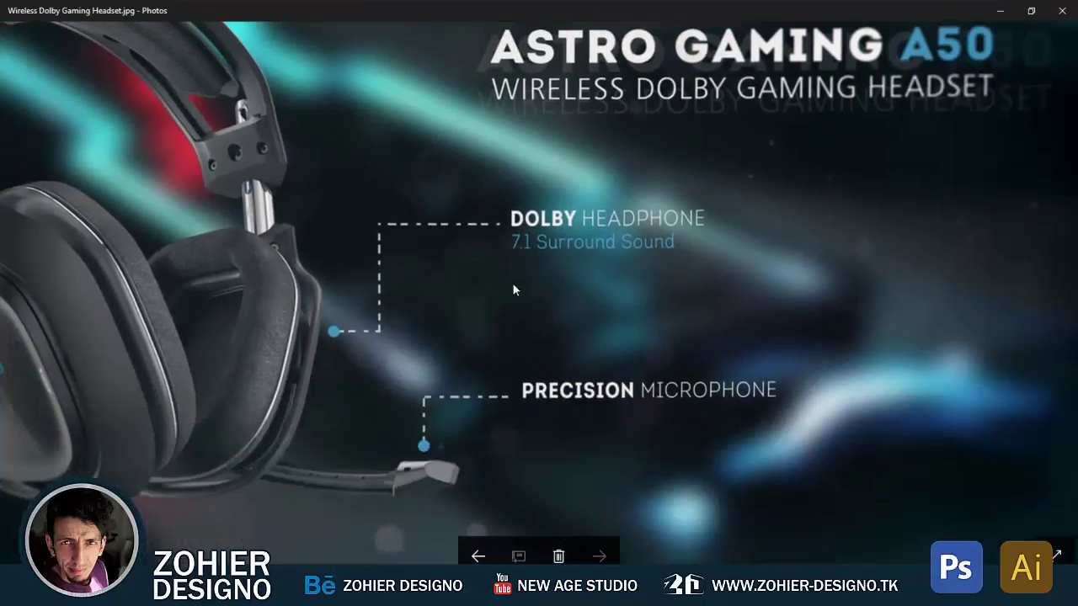
scroll(514, 289, "down", 3)
left_click(1062, 11)
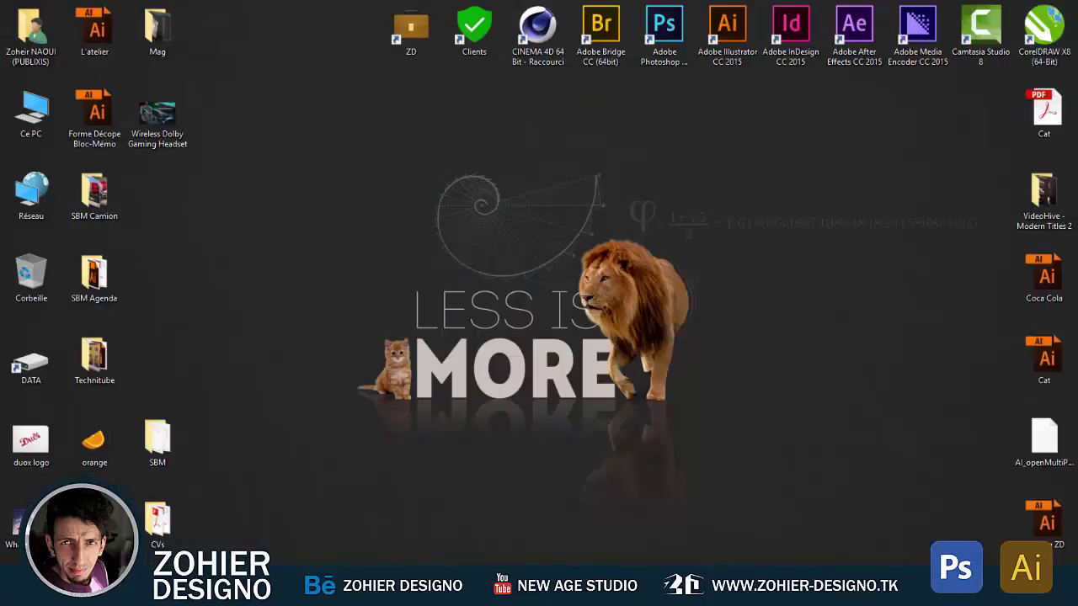